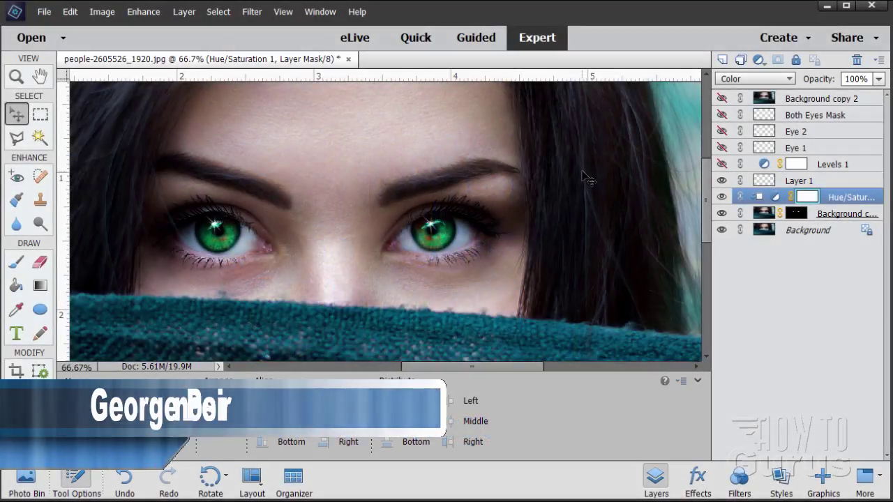
- Delete every layer above the Background, from Background copy 2 down to the masked background copy
left_click(813, 98)
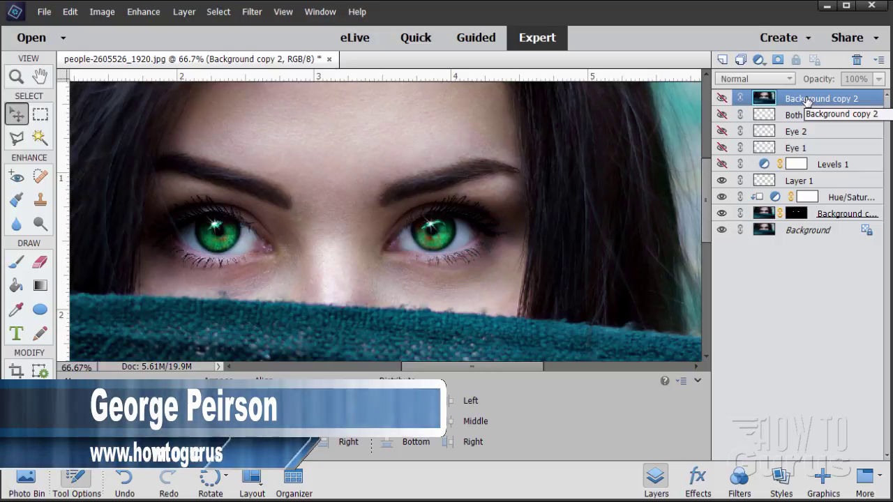
left_click(805, 213, "shift")
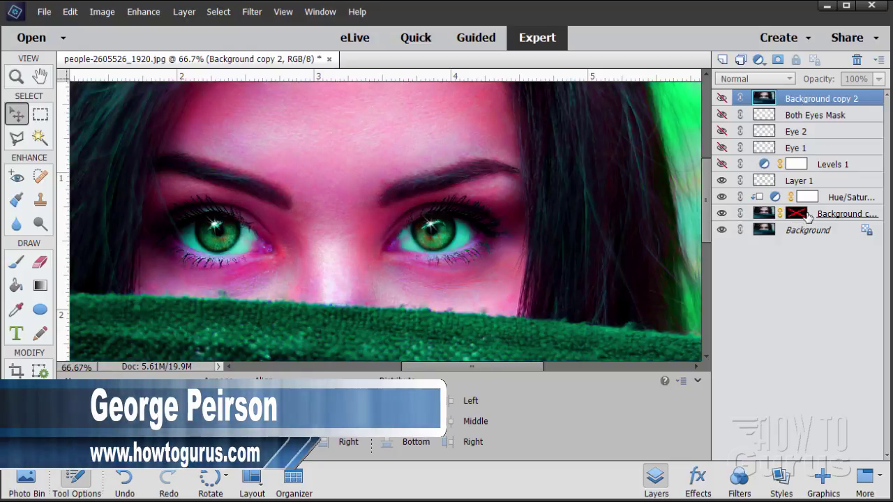
left_click(840, 213, "shift")
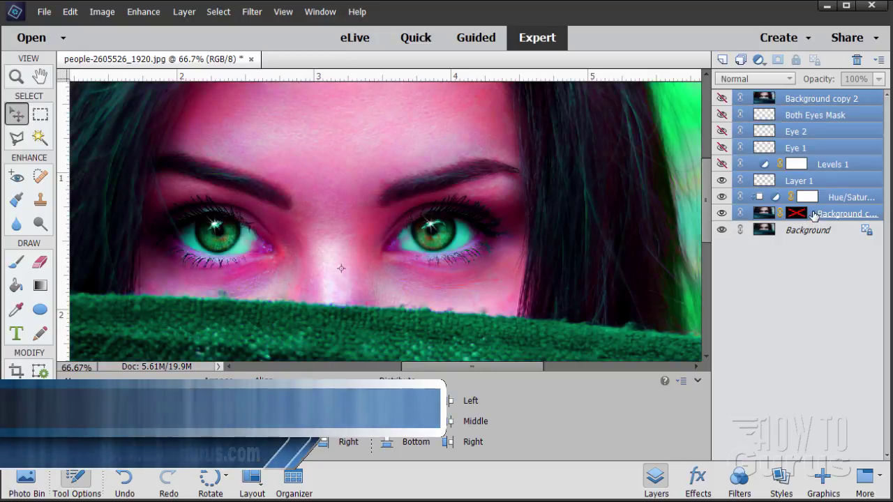
left_click(857, 59)
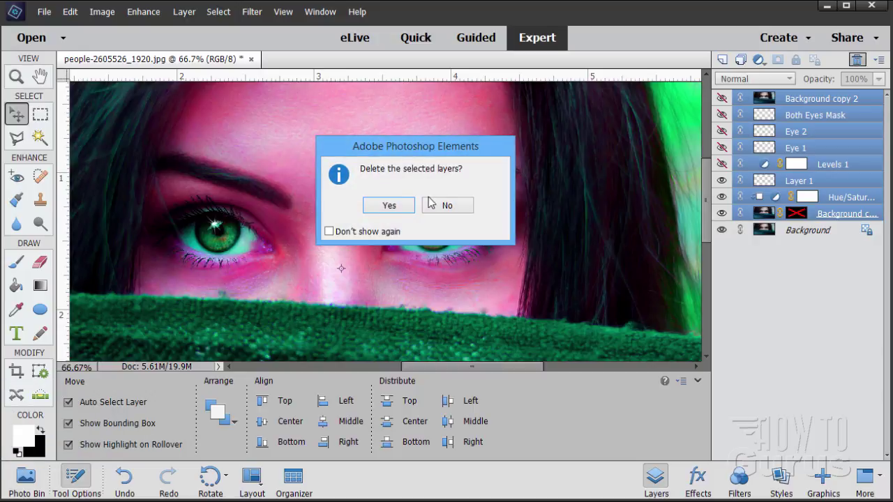
left_click(395, 205)
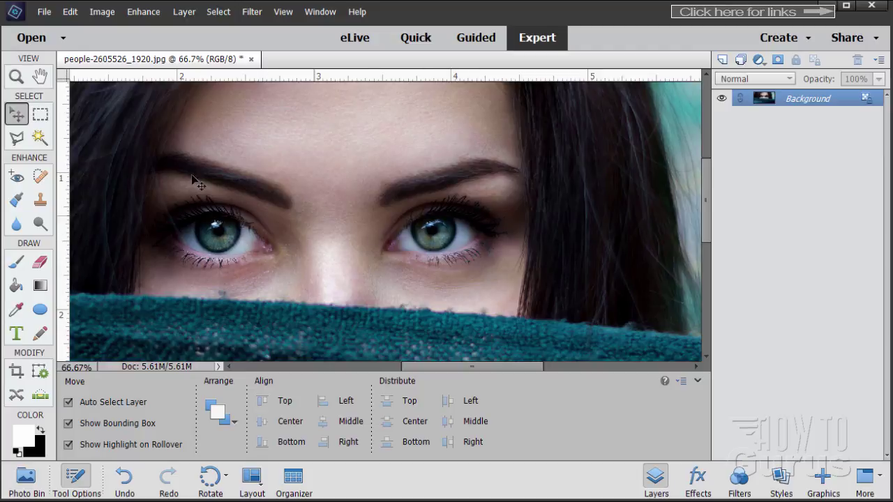
- Draw a white circle without outline from the pupil's center outward, covering the iris of the eye on the photo's right side
left_click(16, 76)
left_click(449, 241)
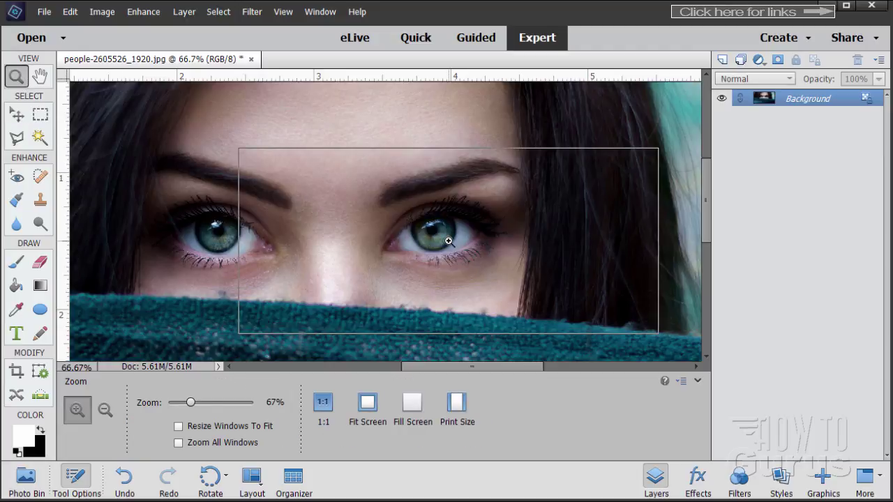
left_click(449, 241)
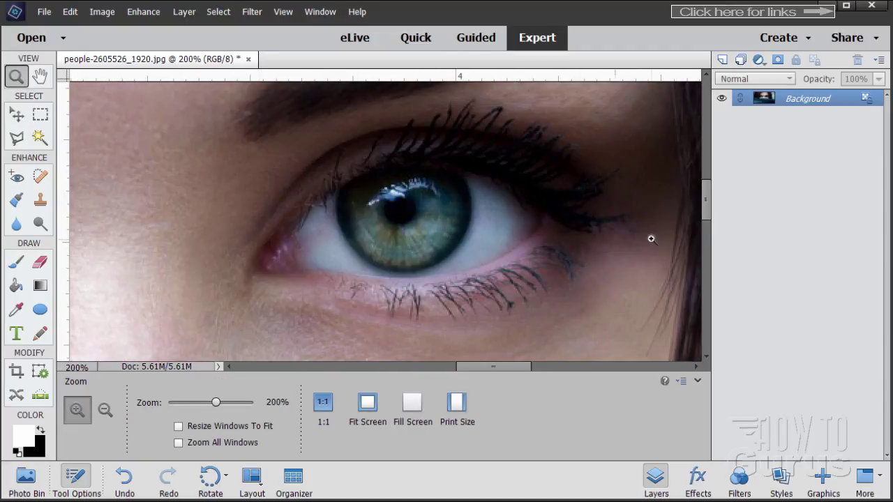
mouse_move(711, 205)
left_mouse_down()
mouse_move(703, 196)
mouse_move(711, 218)
left_mouse_up()
left_click(41, 310)
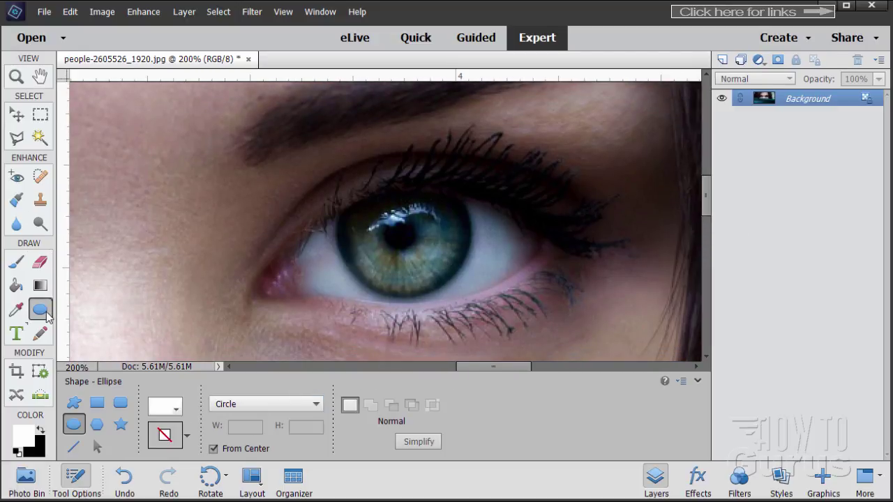
left_click(40, 430)
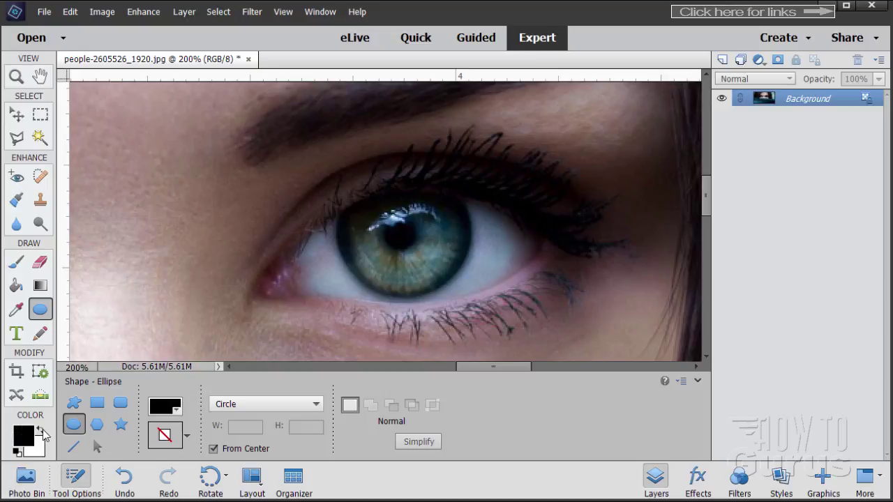
left_click(41, 431)
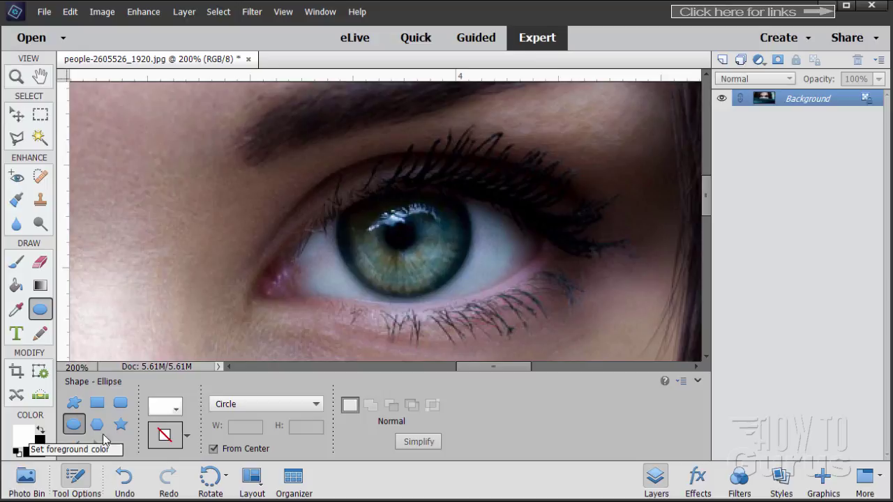
left_click(276, 403)
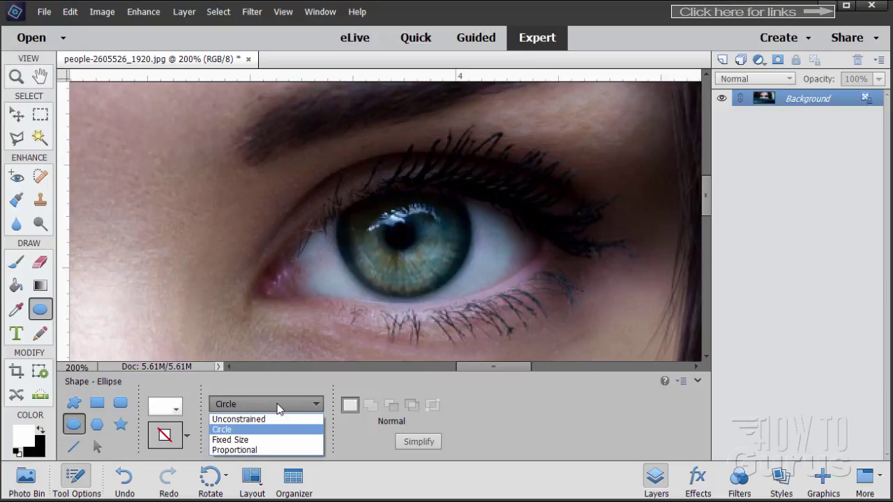
left_click(238, 430)
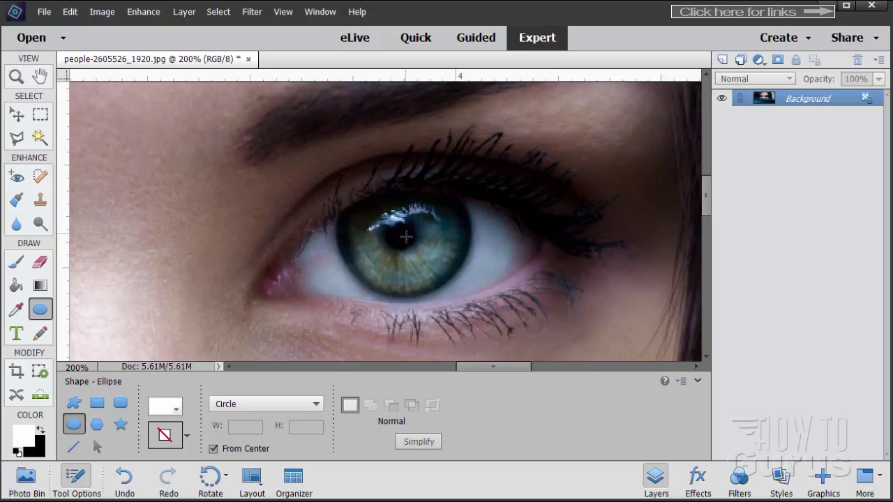
left_click_drag(405, 238, 443, 281)
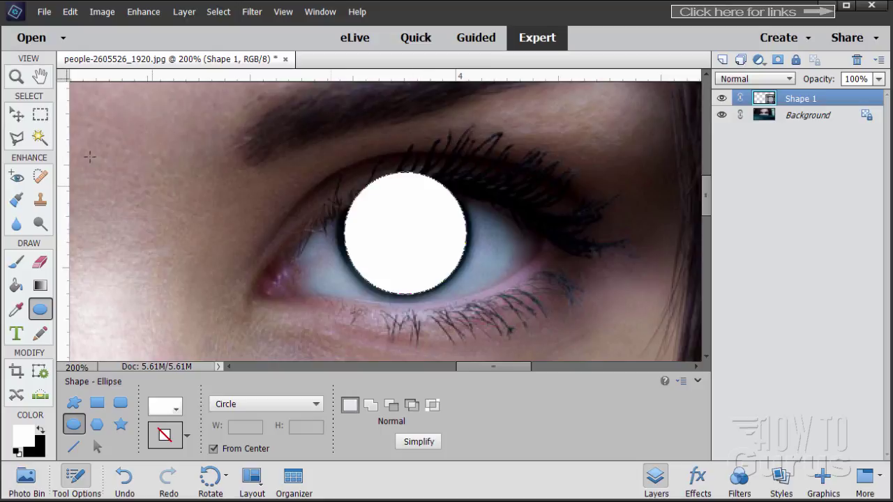
- Simplify the circle's shape layer into a regular pixel layer
left_click(25, 115)
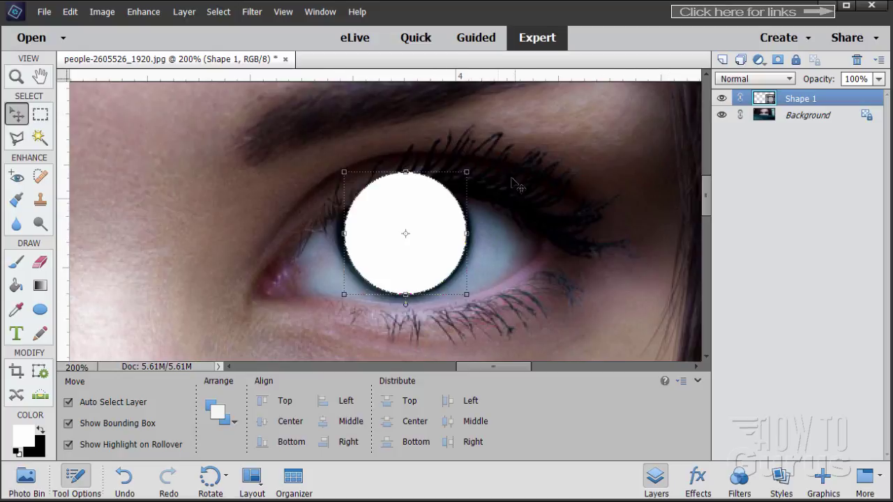
right_click(789, 101)
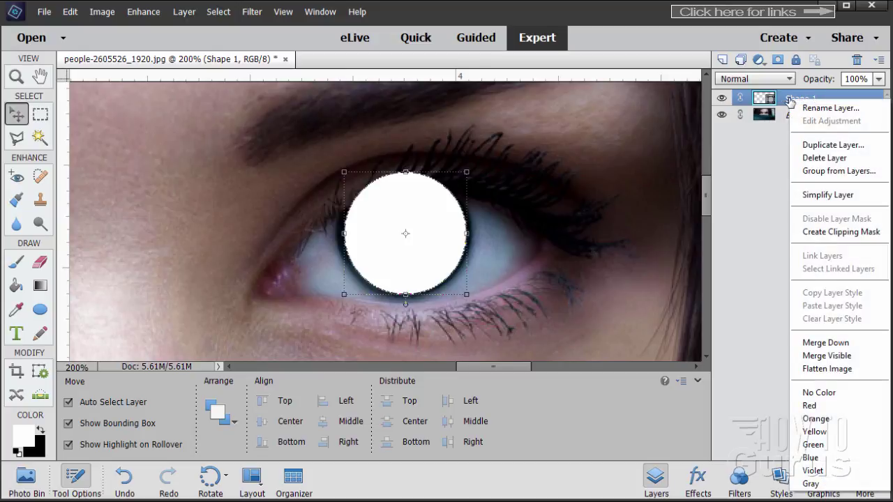
left_click(822, 196)
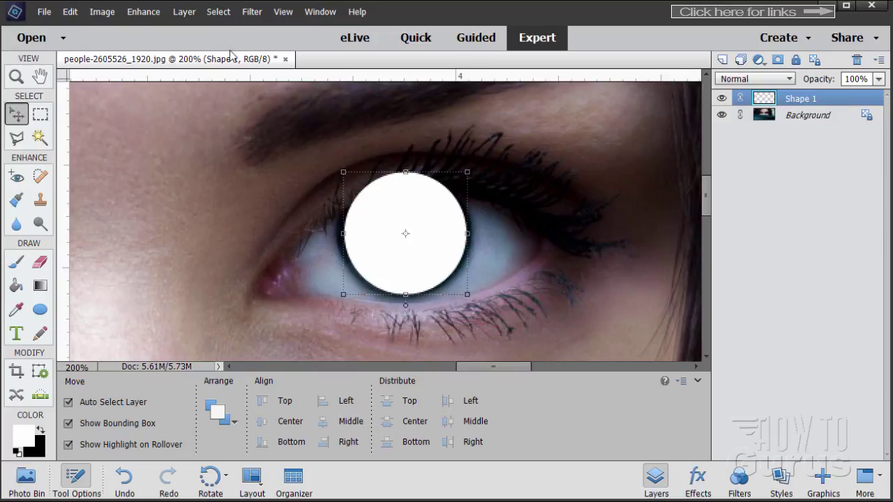
- Soften the white circle's edge with a Gaussian Blur of 1.0 pixel radius
left_click(253, 12)
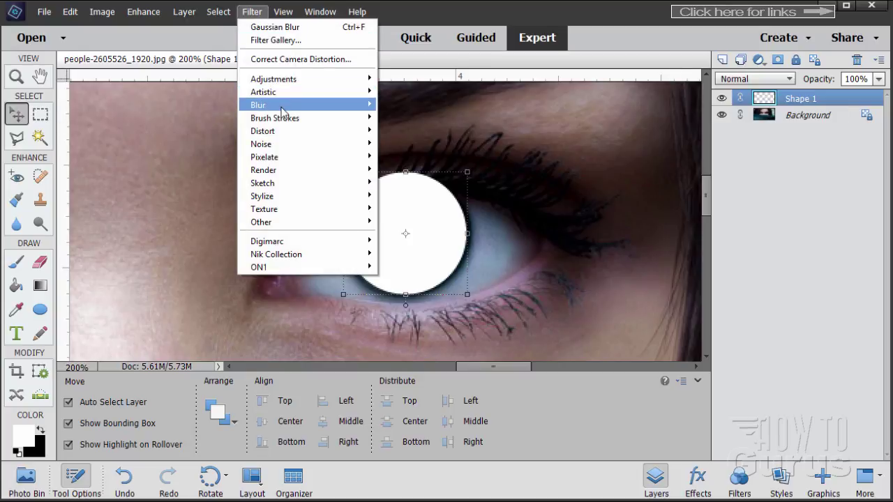
mouse_move(291, 110)
left_click(413, 144)
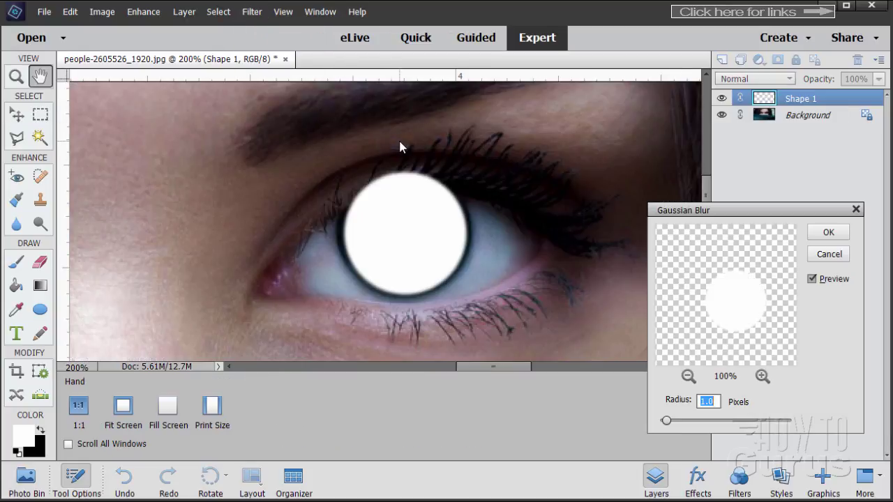
left_click(713, 403)
left_click(828, 232)
key("v")
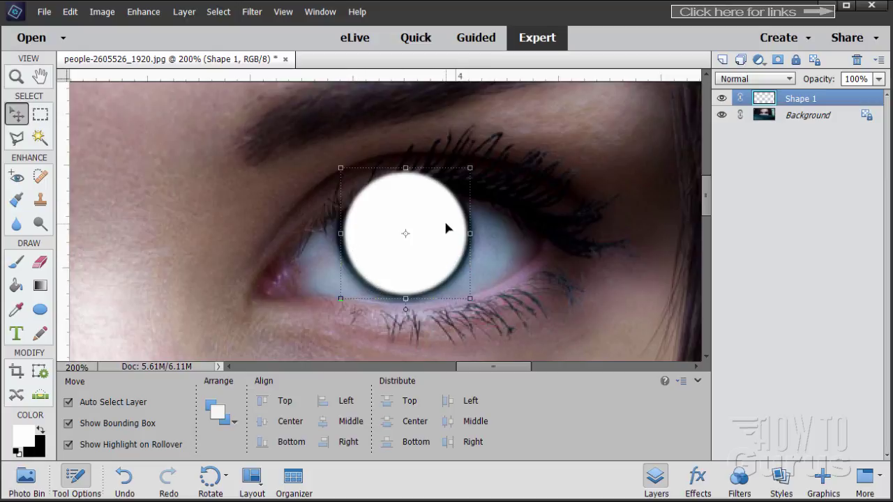
- Rename the blurred circle's layer as Eye 1
double_click(797, 99)
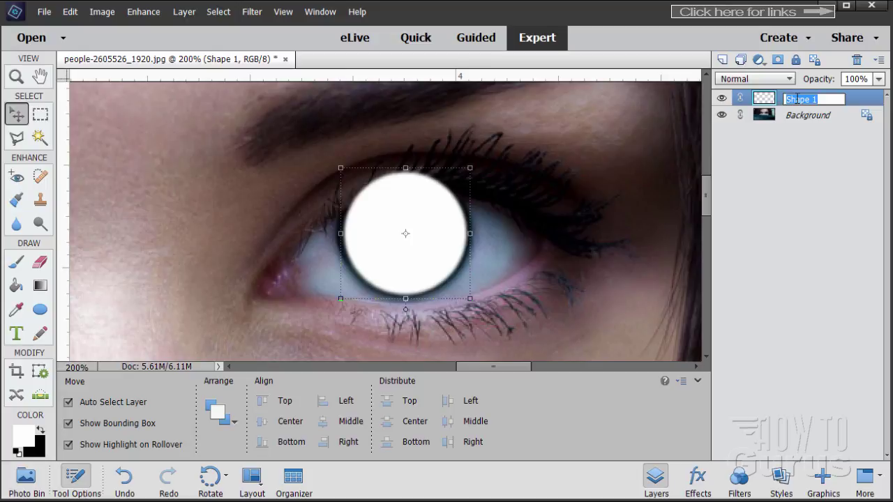
type("Ey")
key("Return")
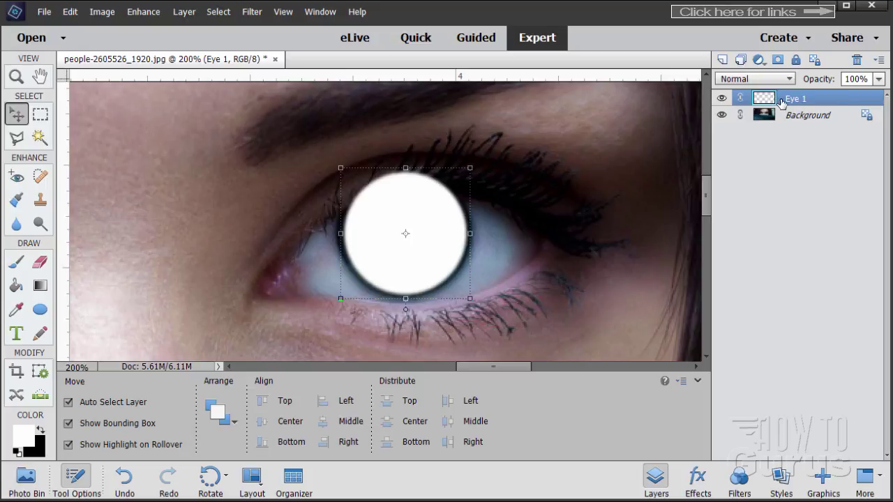
- Duplicate the Eye 1 layer and rename the copy as Eye 2
left_click_drag(781, 102, 723, 60)
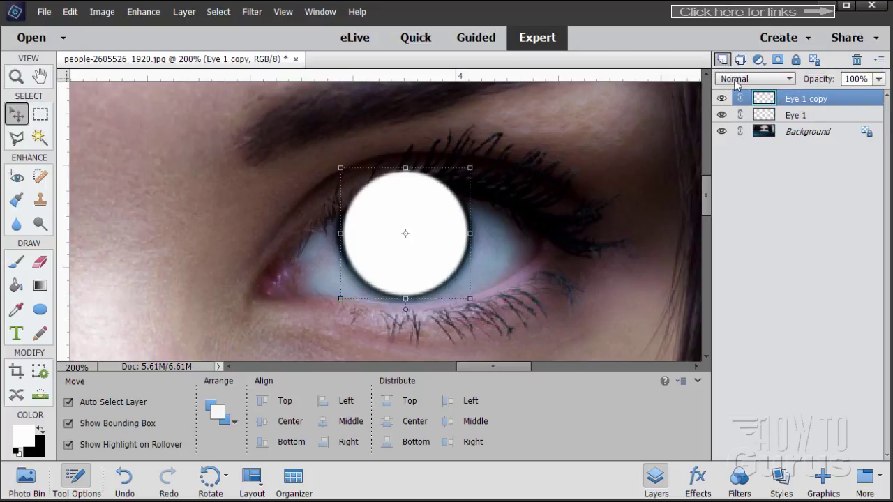
double_click(819, 100)
left_click(831, 102)
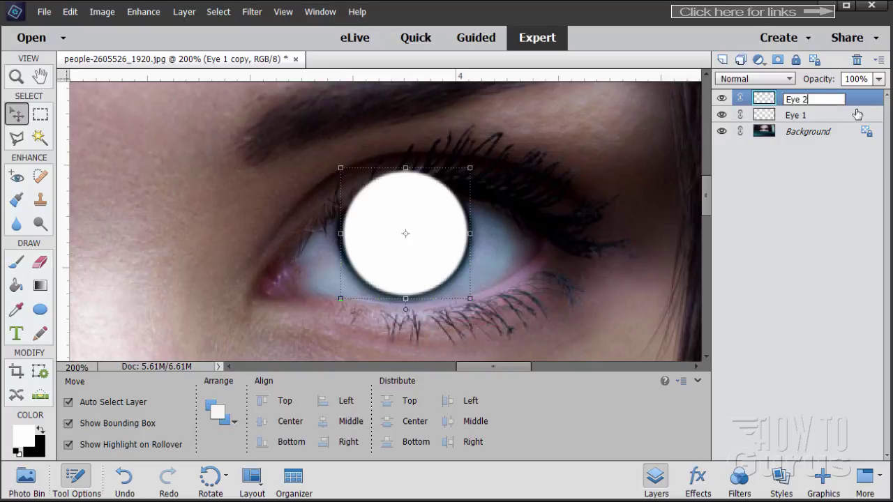
type("Eye 2")
key("Return")
- Move the Eye 2 circle across the face so that it covers the iris of the other eye
left_click_drag(417, 264, 197, 258)
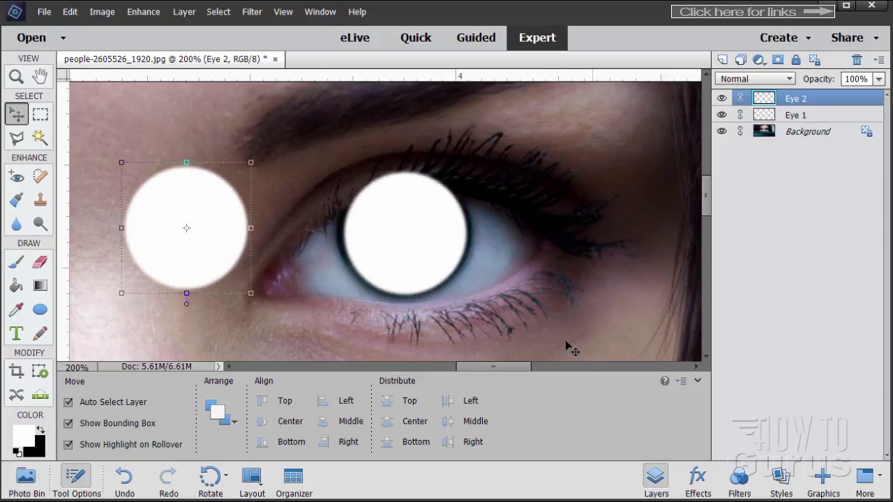
left_click_drag(512, 366, 451, 374)
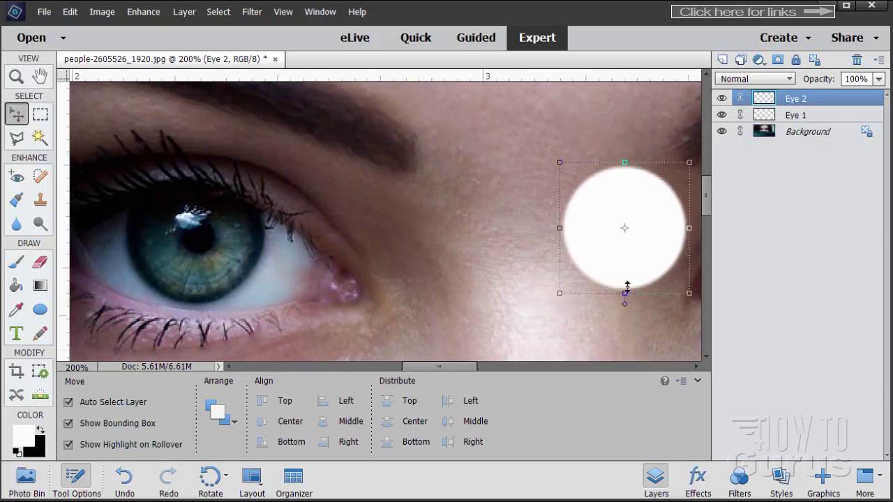
left_click_drag(626, 289, 185, 276)
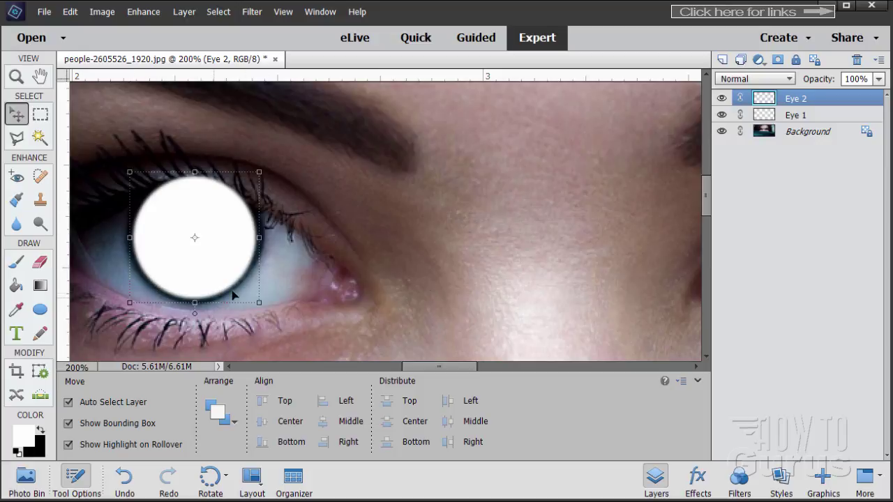
- Set the opacity of the Eye 1 layer to 50%
left_click_drag(437, 367, 491, 367)
left_click(806, 117)
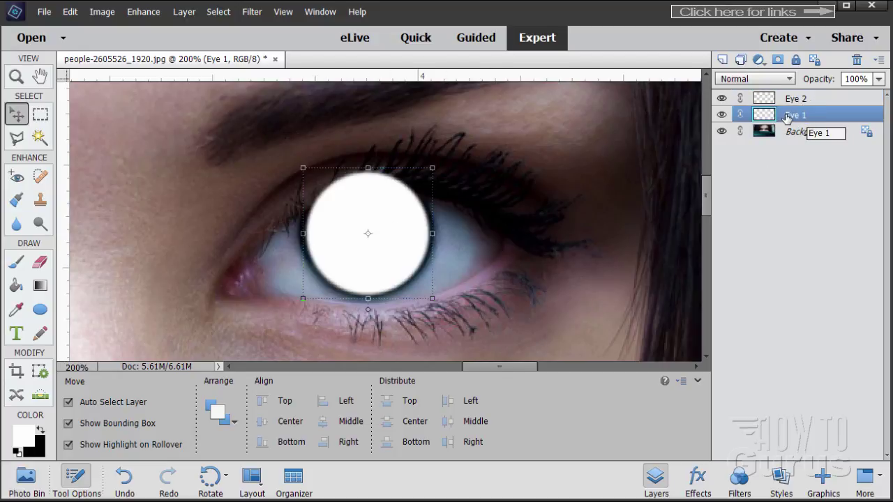
left_click(879, 79)
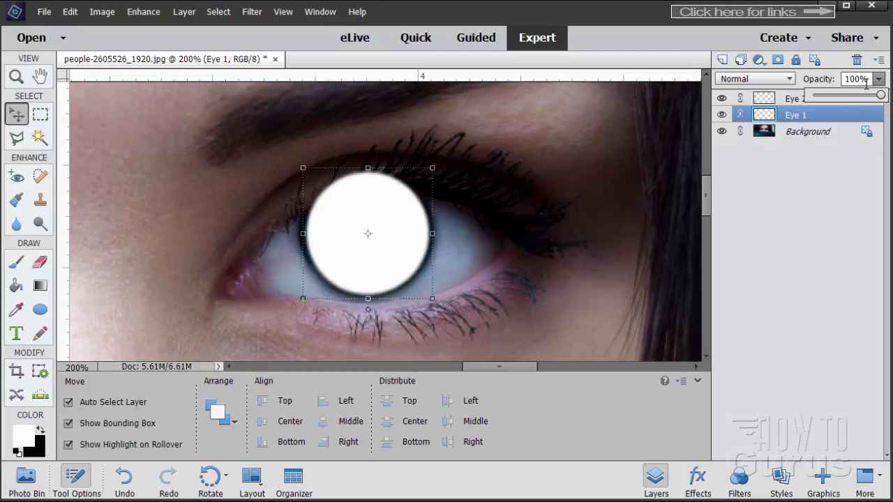
left_click(868, 79)
double_click(868, 79)
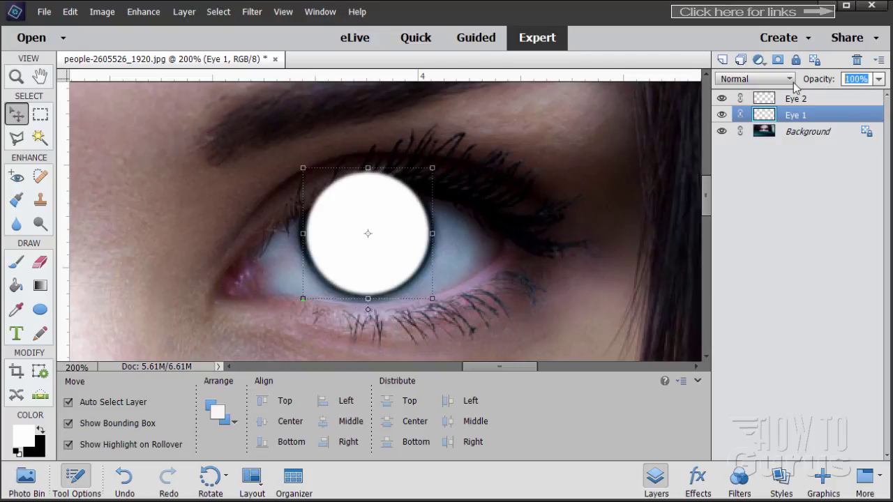
type("50")
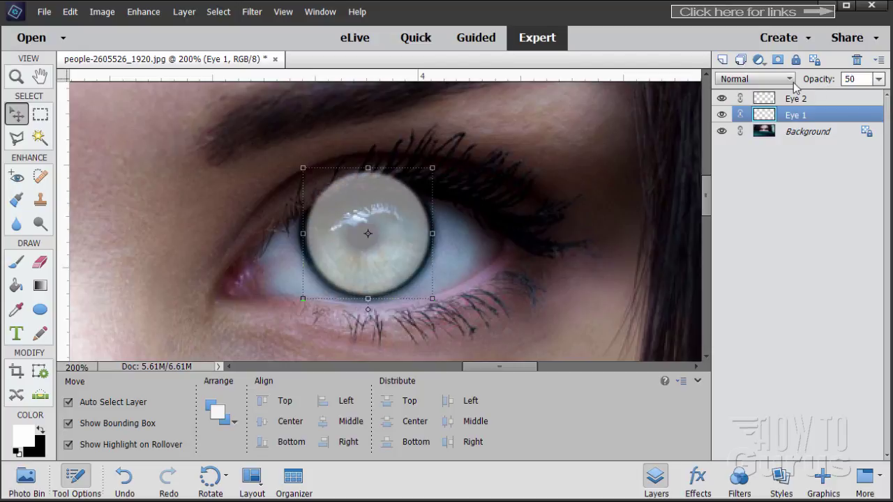
- Add a Levels adjustment layer above the Background, using the previous layer as clipping mask, and set its midtone input to 2.14
left_click(817, 133)
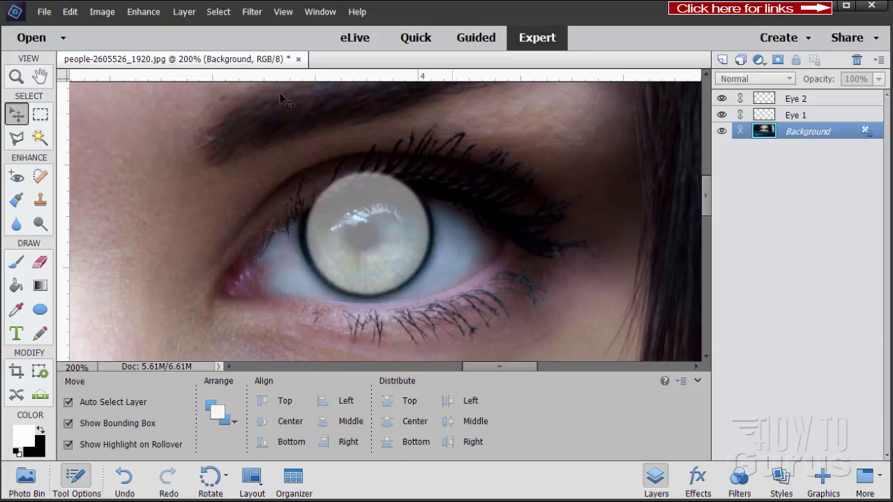
left_click(183, 16)
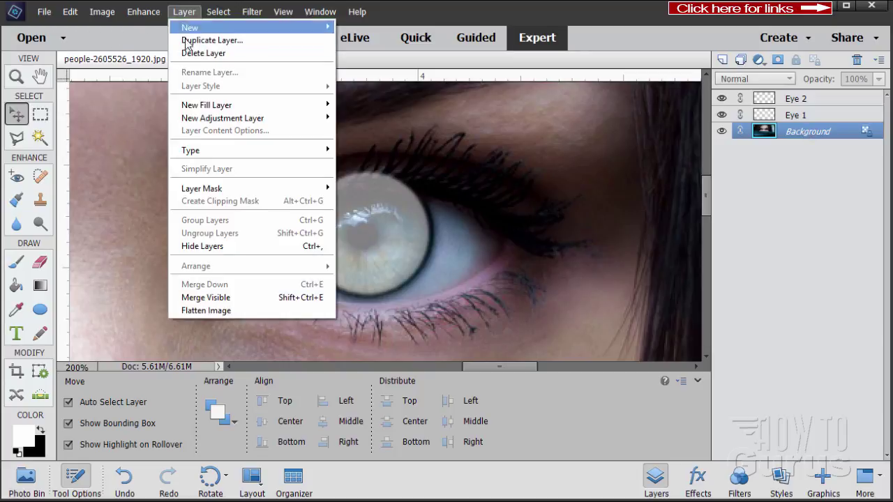
mouse_move(202, 119)
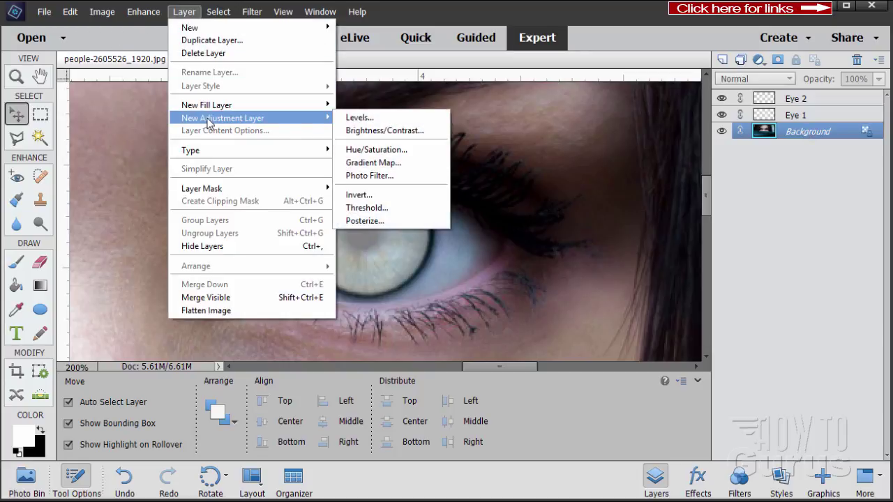
left_click(352, 118)
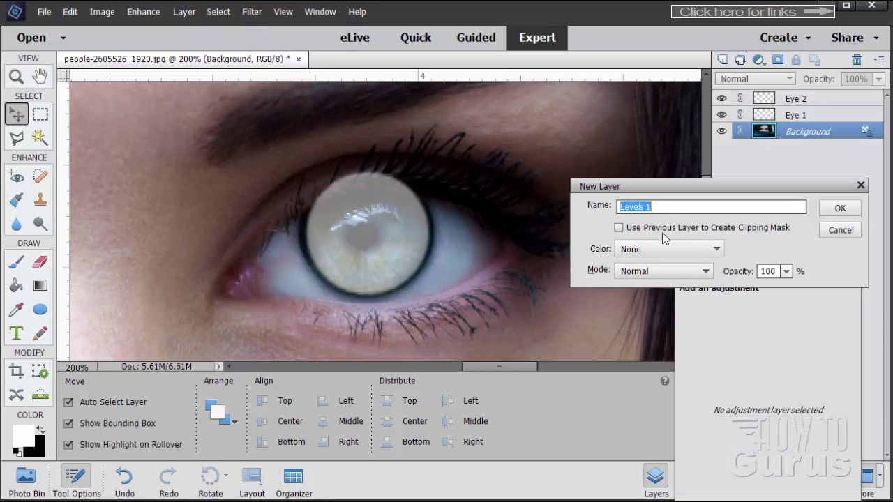
left_click(620, 228)
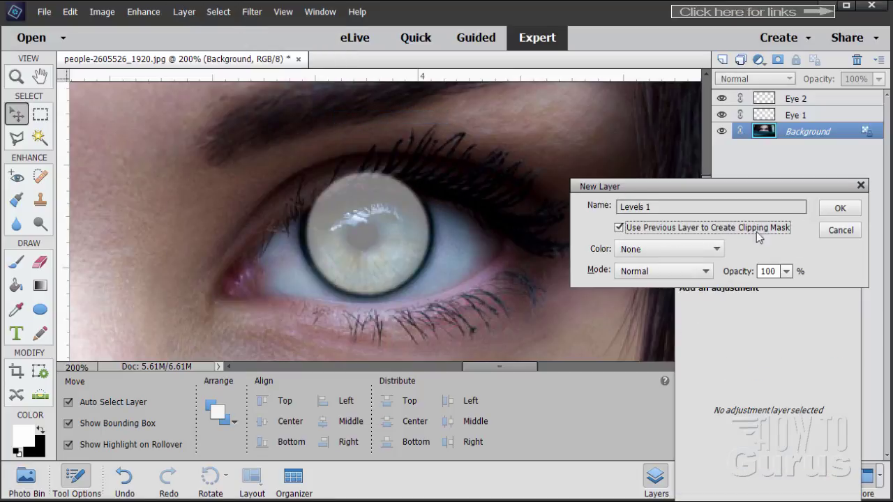
left_click(837, 208)
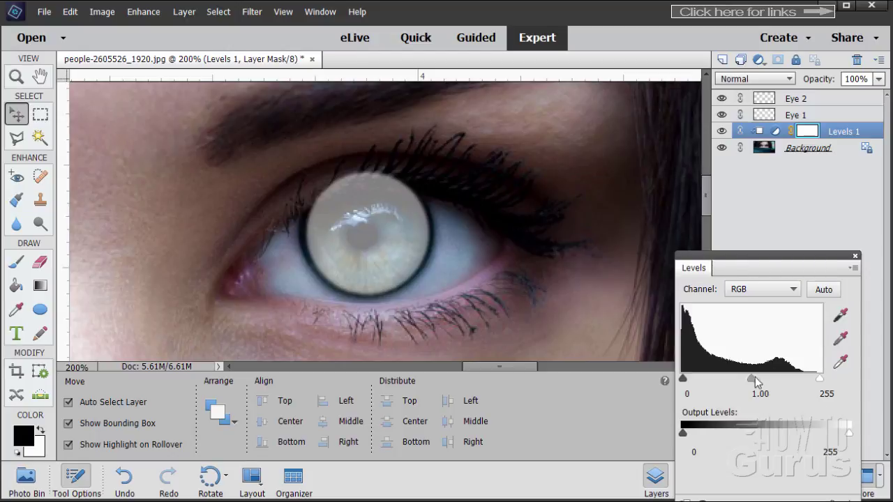
left_click_drag(753, 377, 715, 388)
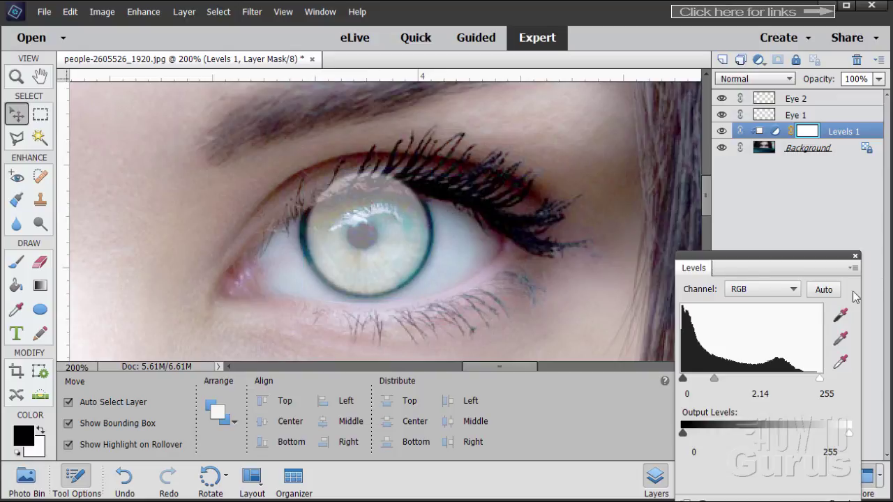
left_click(855, 256)
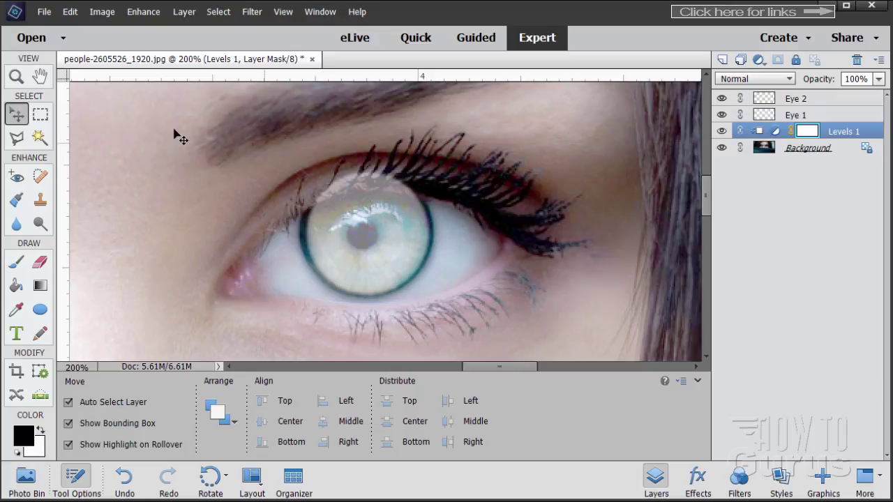
- Delete the part of the Eye 1 circle that overlaps the upper eyelid using a Polygonal Lasso selection, and deselect
left_click(16, 141)
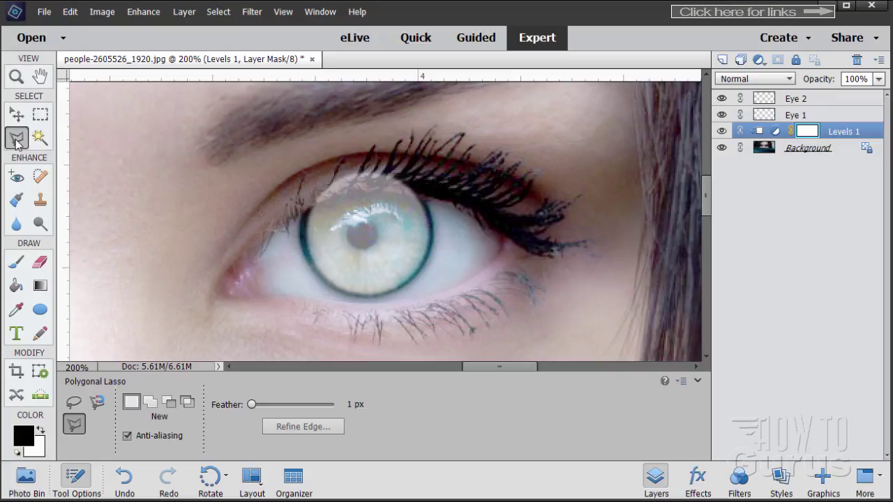
left_click(810, 117)
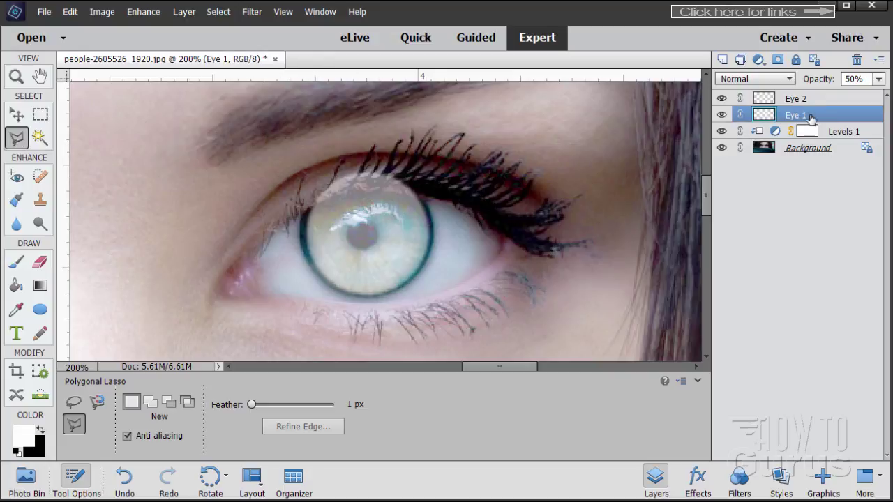
left_click(286, 226)
left_click(322, 203)
left_click(343, 195)
left_click(367, 190)
left_click(388, 191)
left_click(410, 196)
left_click(450, 204)
left_click(417, 123)
left_click(313, 131)
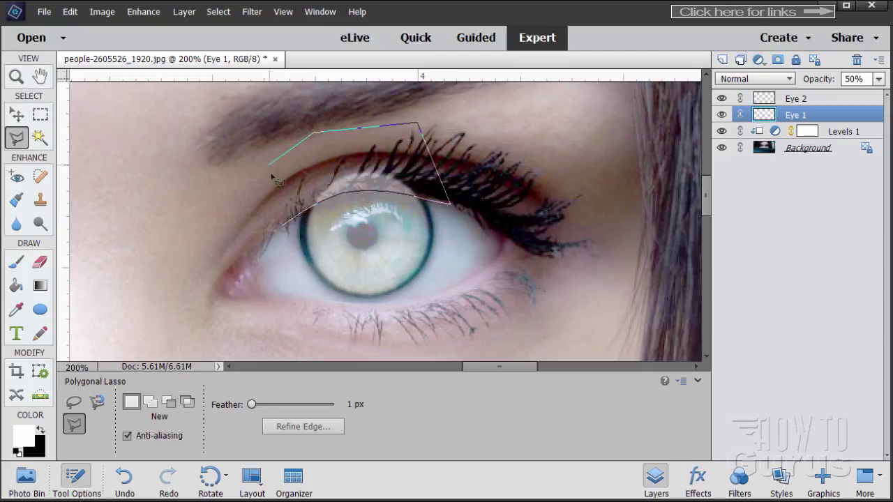
left_click(271, 165)
left_click(284, 225)
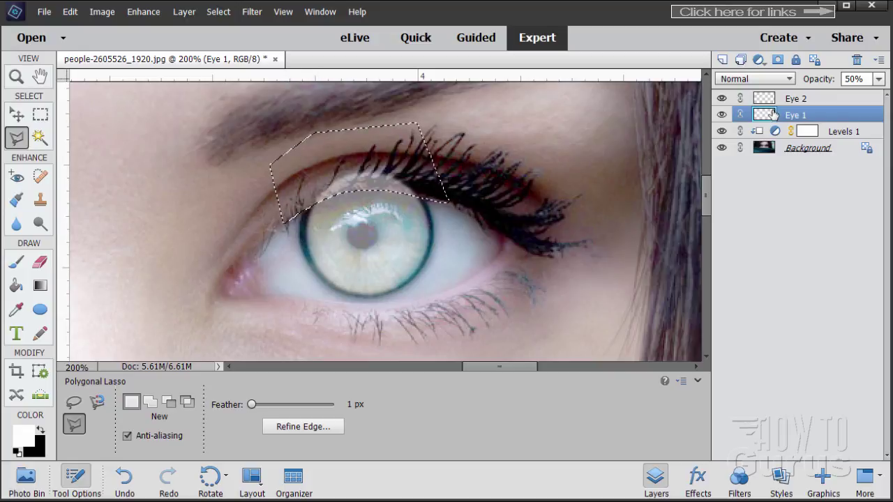
key("Delete")
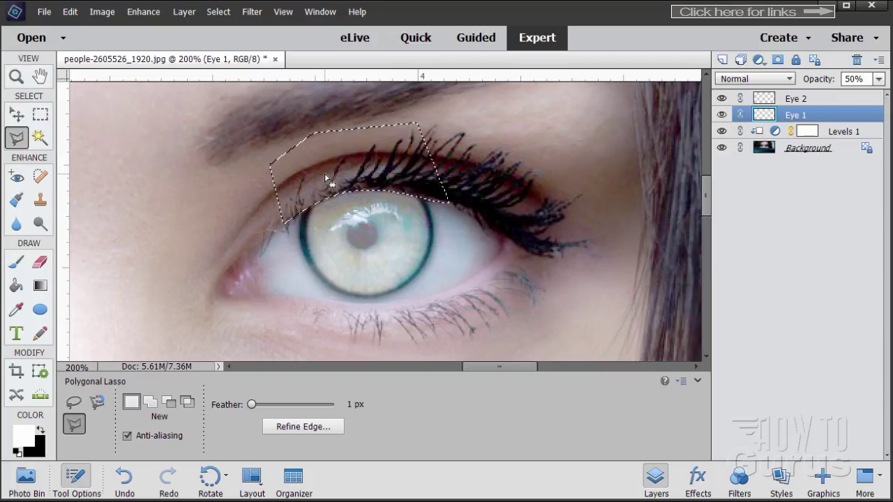
left_click(218, 12)
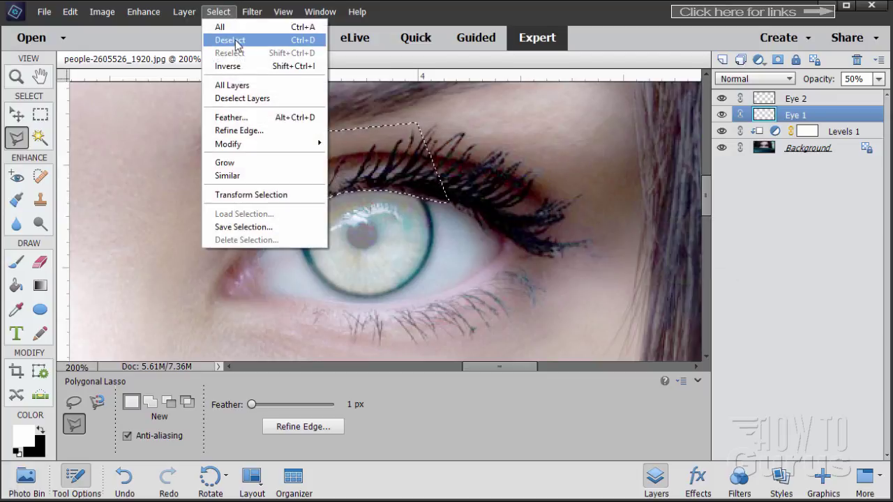
left_click(237, 42)
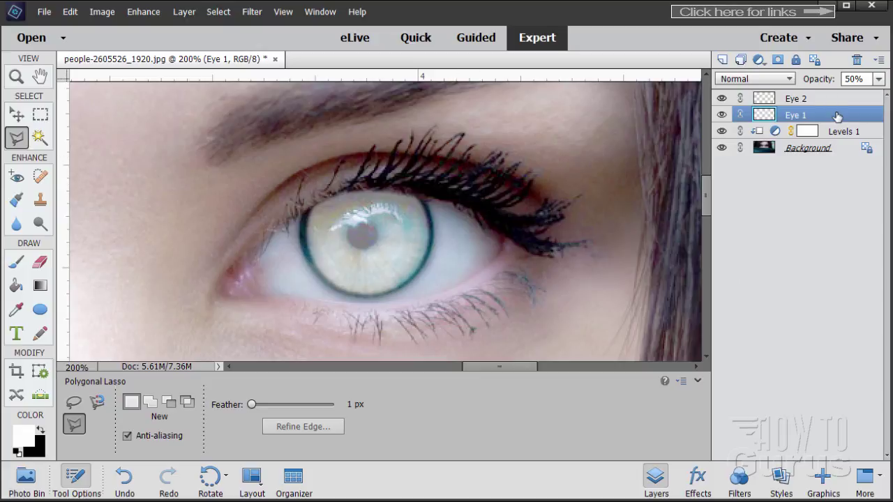
- Set the opacity of the Eye 1 layer to 100% and of the Eye 2 layer to 50%
left_click(879, 79)
left_click_drag(847, 96, 882, 95)
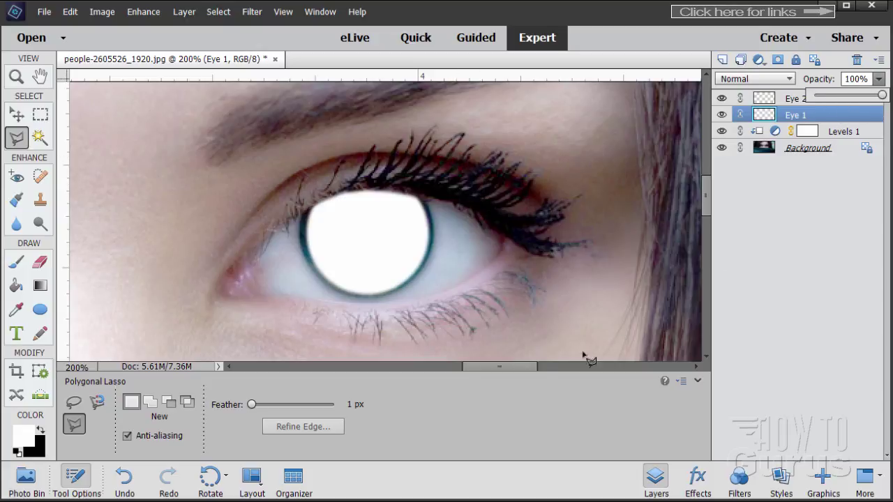
left_click_drag(519, 366, 439, 371)
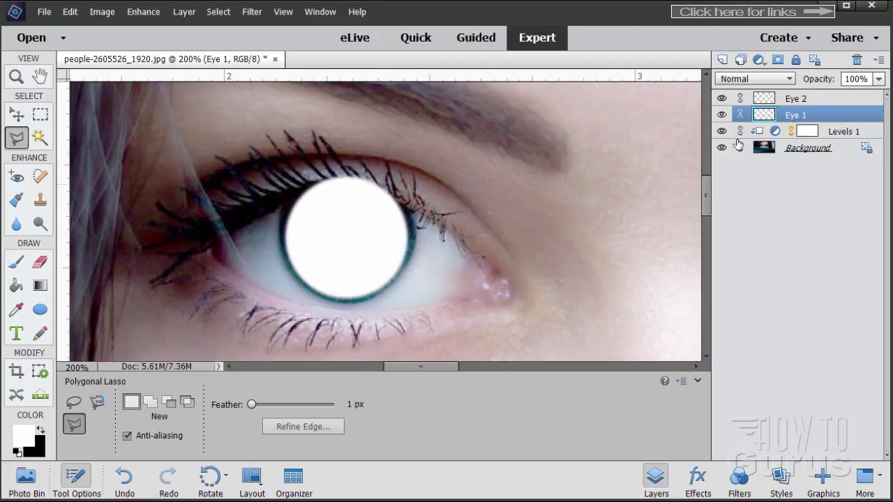
left_click(817, 103)
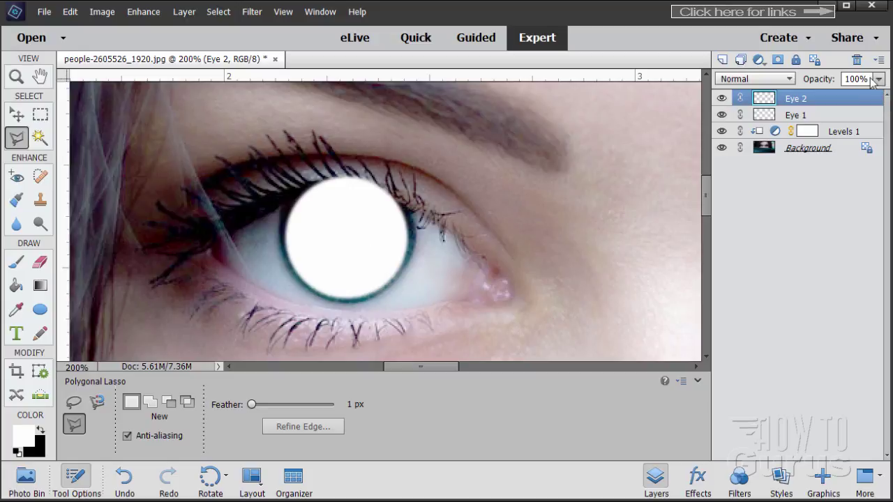
left_click_drag(871, 79, 846, 82)
type("50")
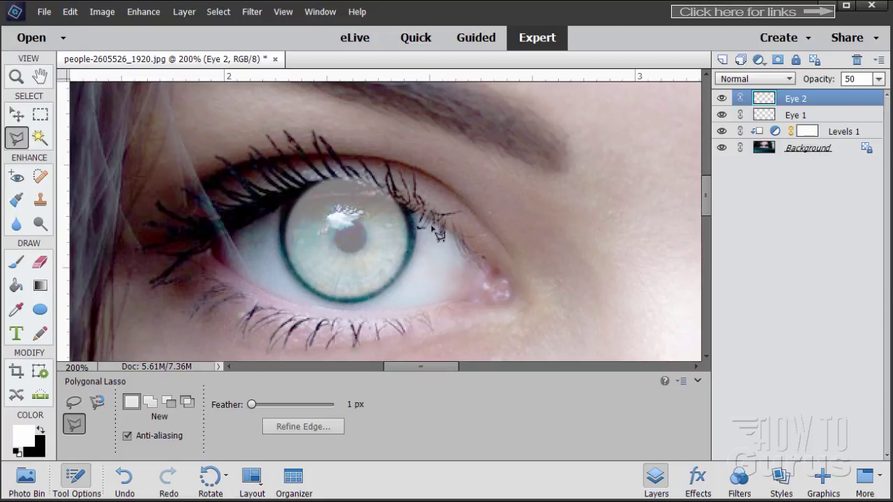
- Delete the part of the Eye 2 circle covering the upper eyelid and lashes using a Polygonal Lasso selection, and deselect
left_click(444, 230)
left_click(339, 198)
left_click(264, 207)
left_click(280, 152)
left_click(405, 136)
left_click(480, 177)
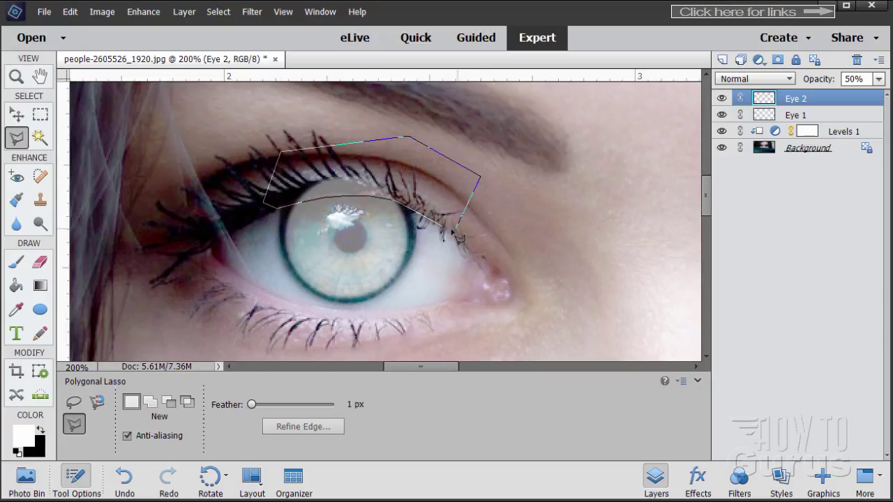
left_click(445, 229)
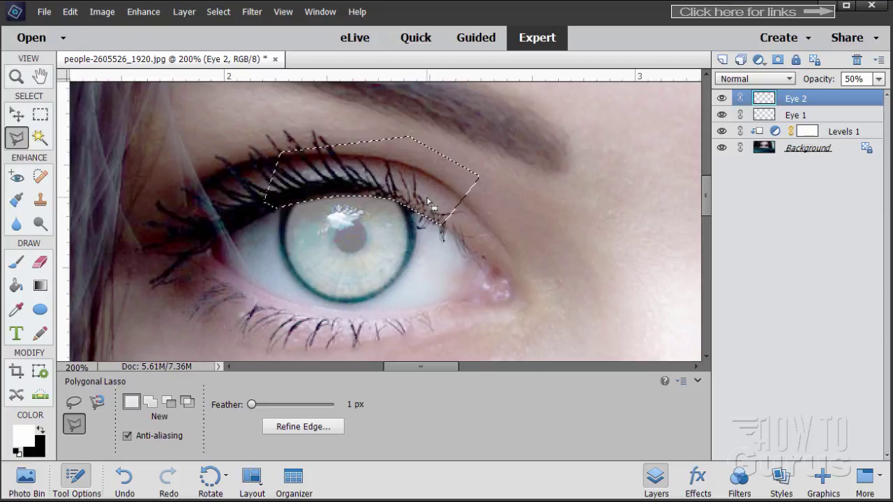
key("ctrl+d")
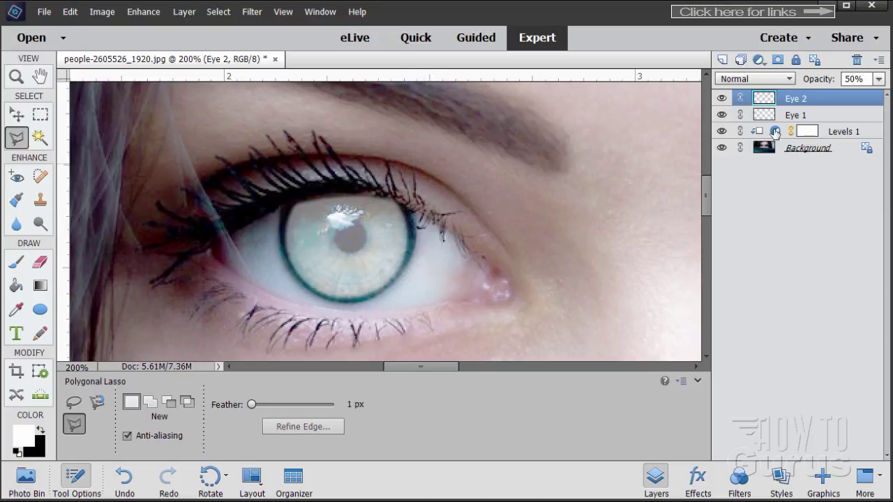
- Set the opacity of the Eye 2 layer to 100% and switch to the Move tool
left_click(879, 79)
left_click_drag(852, 96, 884, 95)
left_click(17, 115)
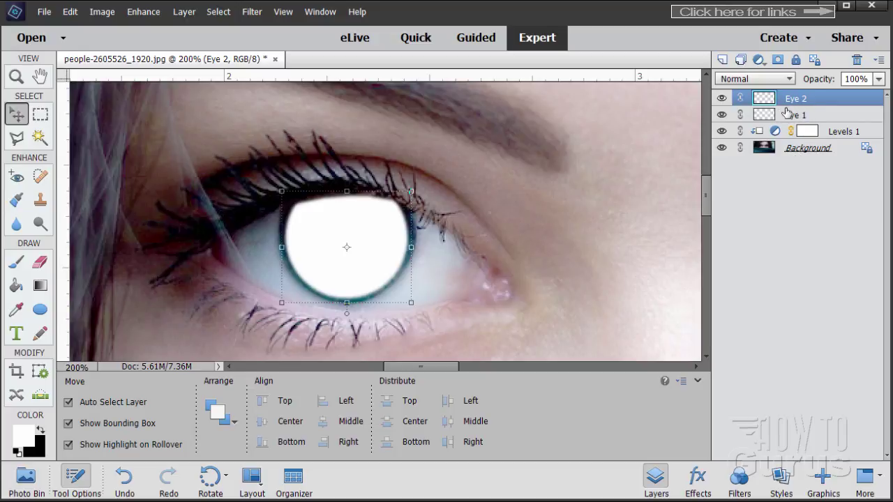
- Hide the Levels 1 and Background layers and stamp the visible Eye 1 and Eye 2 shapes into a new merged layer
left_click(723, 132)
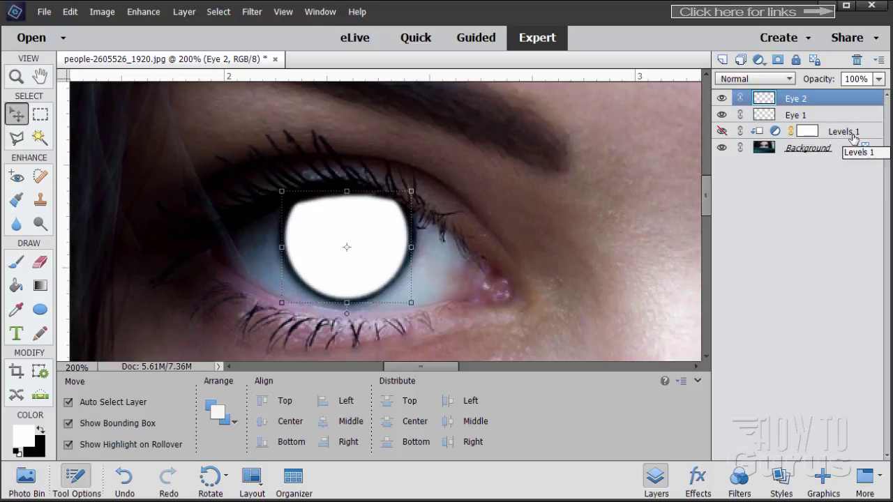
left_click(816, 132)
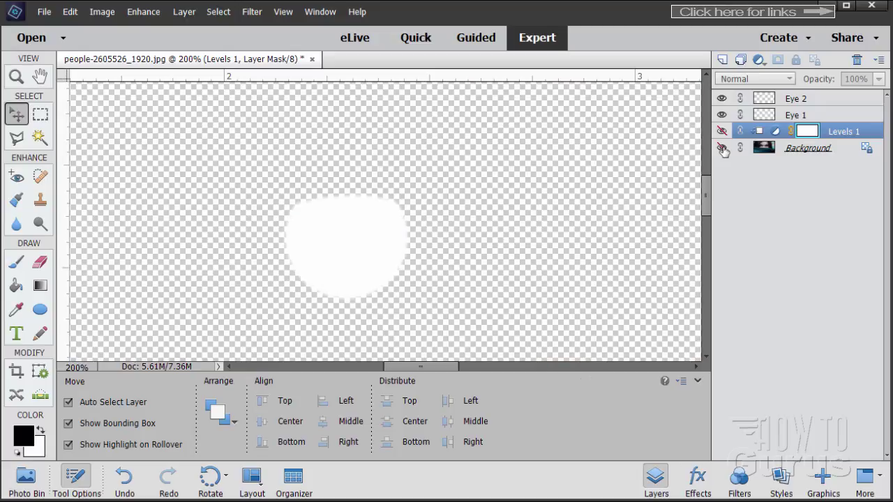
left_click(722, 148)
left_click(813, 118)
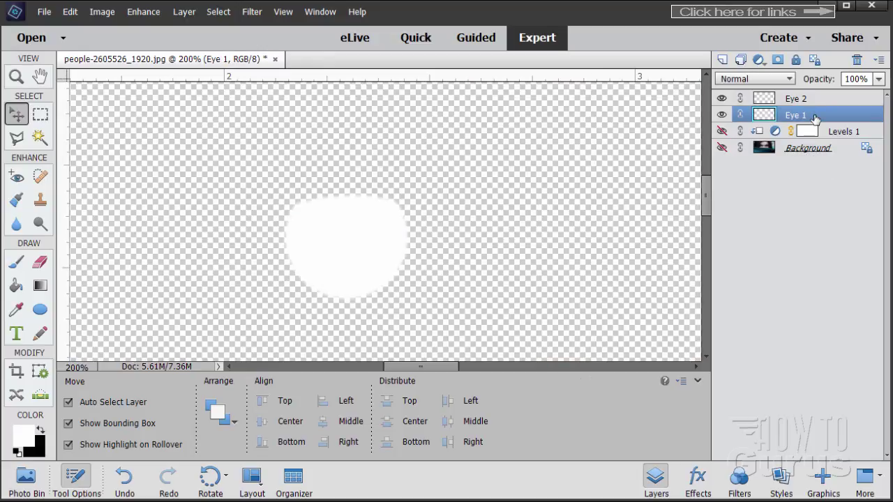
key("ctrl+shift+alt+e")
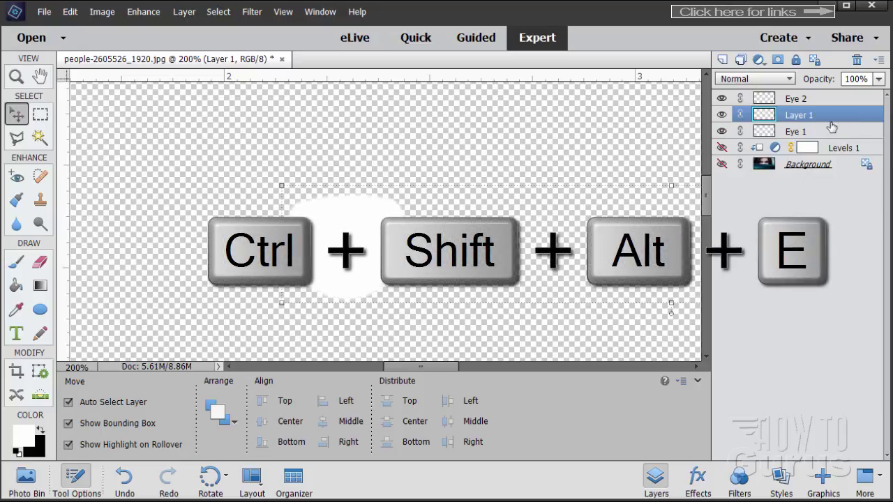
- Move the Eye 2 layer beneath the merged layer and leave only the merged layer and the Background visible
left_click_drag(790, 97, 802, 122)
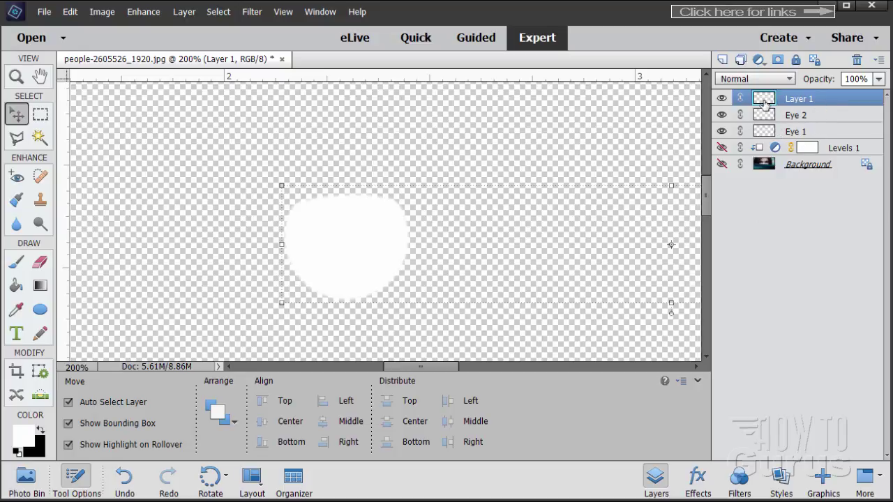
left_click(722, 115)
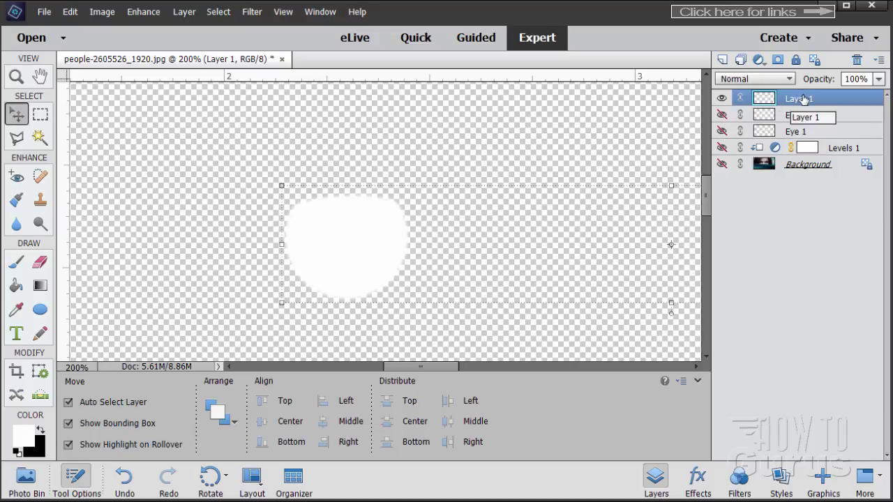
left_click(722, 164)
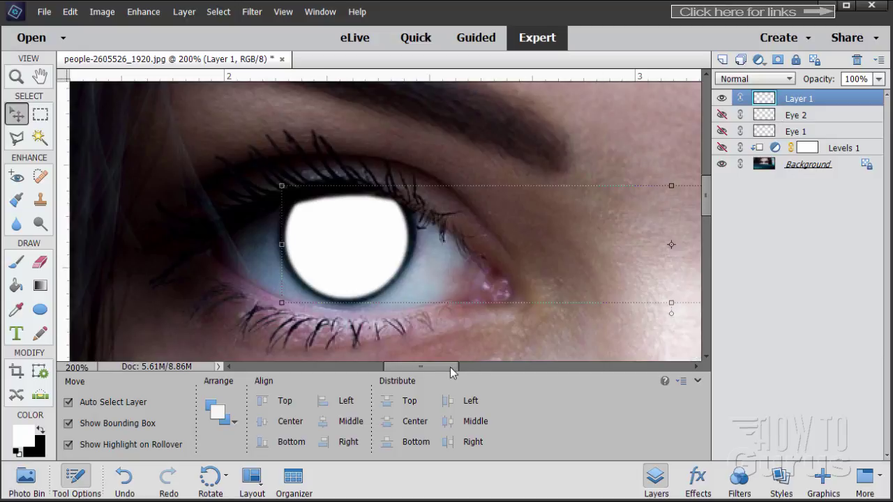
- Rename the merged layer containing both eye shapes as Eye Mask Master
left_click_drag(450, 367, 484, 370)
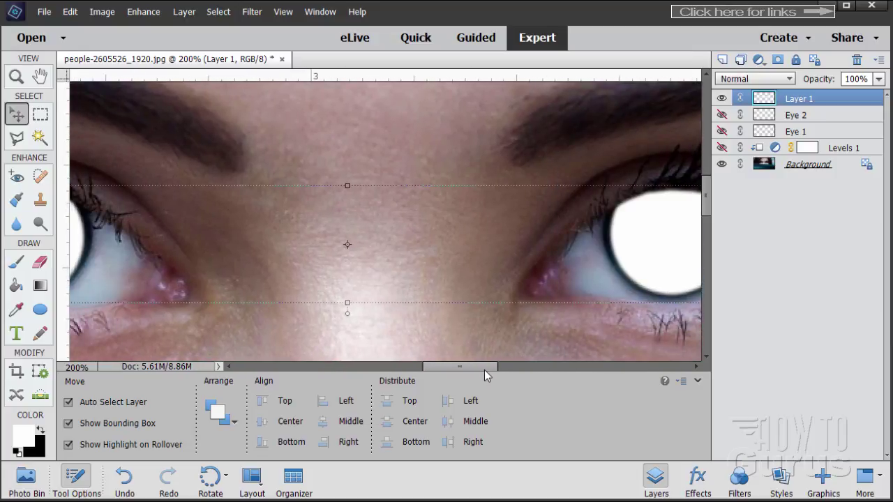
left_click(17, 78)
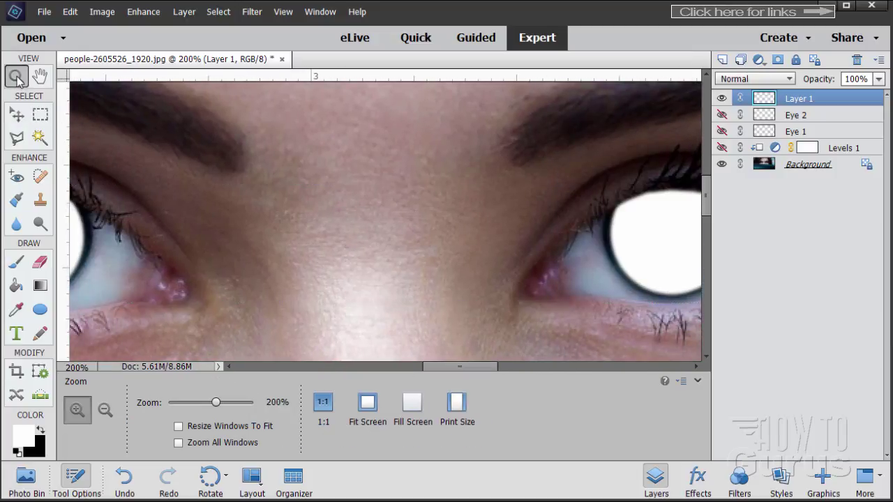
left_click_drag(216, 408, 210, 409)
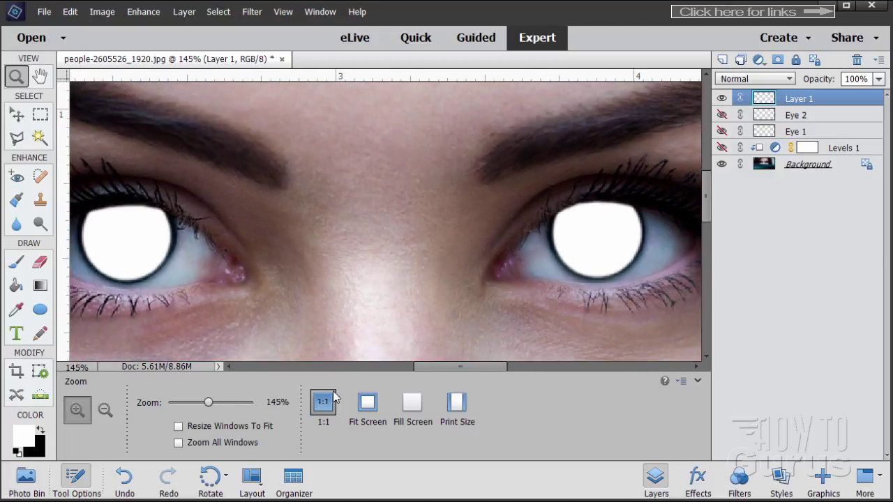
scroll(433, 365, "left", 3)
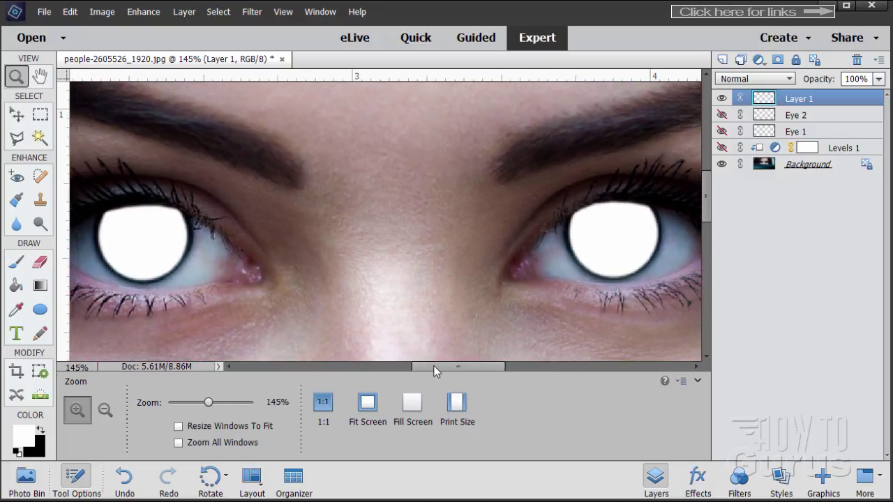
double_click(793, 101)
type("E")
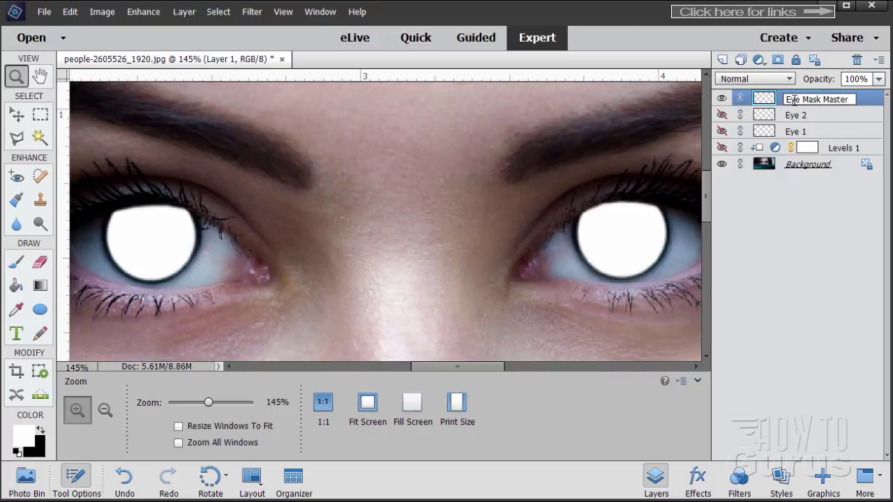
- Finish naming the merged layer Eye Mask Master and duplicate the Background layer
type("ye Mask Master")
key("Return")
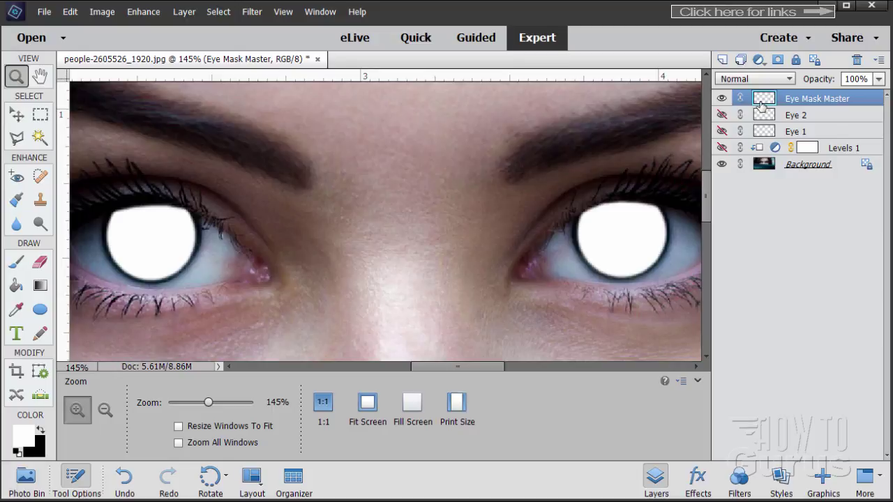
left_click(736, 167)
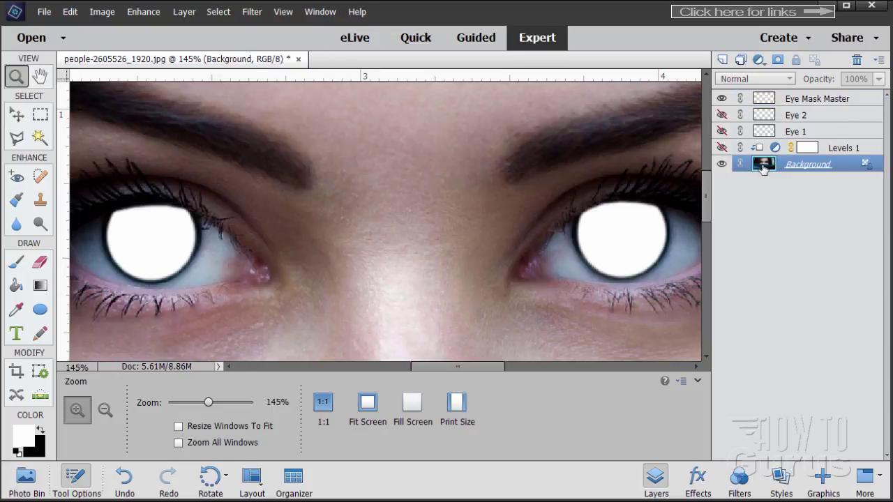
left_click_drag(763, 168, 722, 60)
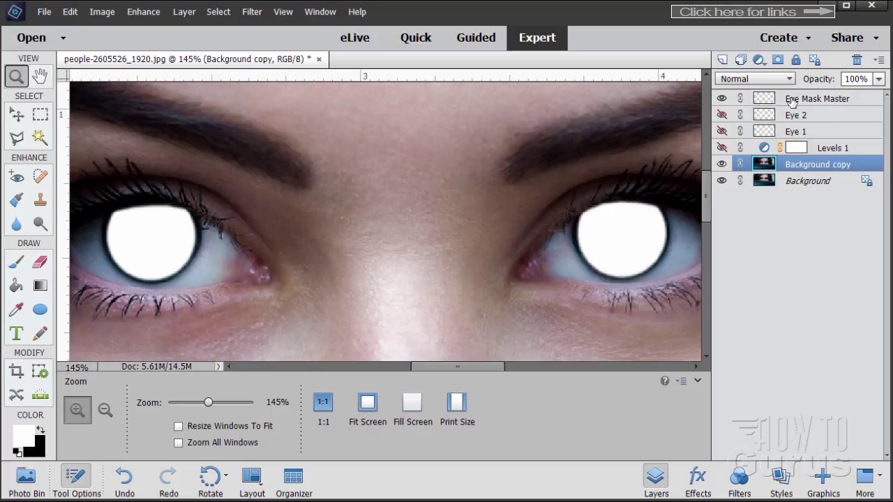
- Load the Eye Mask Master shapes as a selection, add it as a layer mask on the Background copy, and hide the Eye Mask Master layer
key("ctrl")
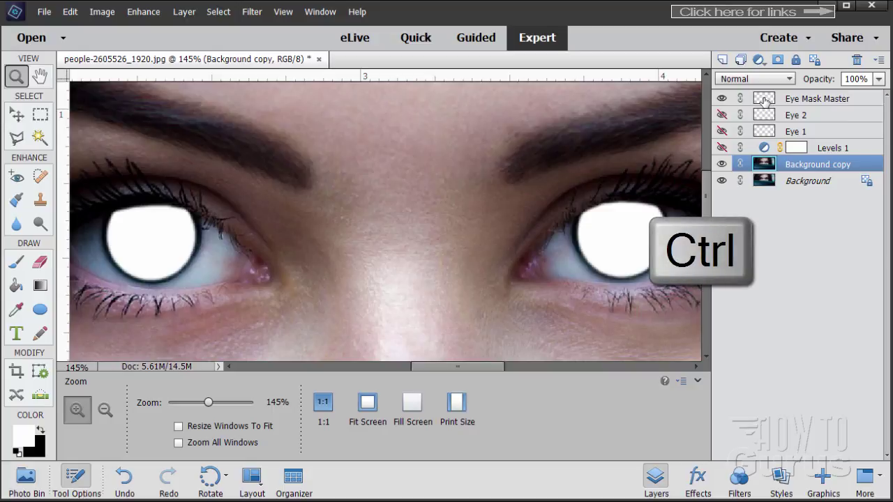
left_click(764, 102, "ctrl")
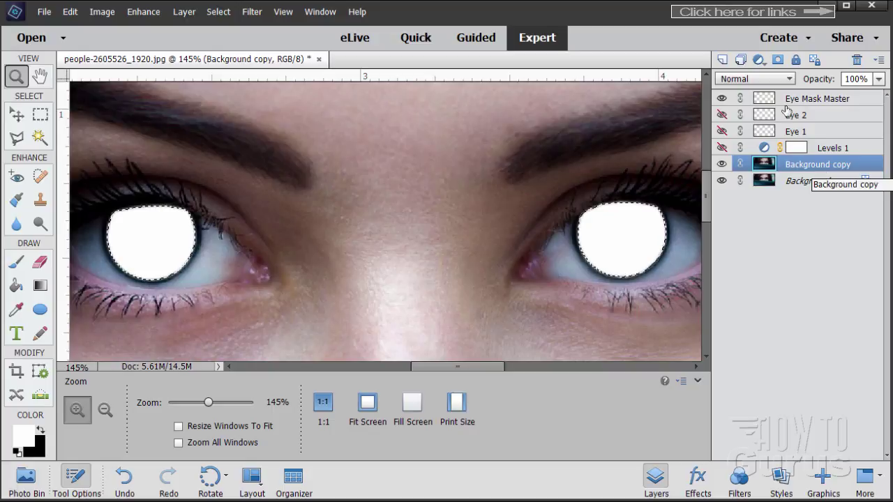
left_click(777, 59)
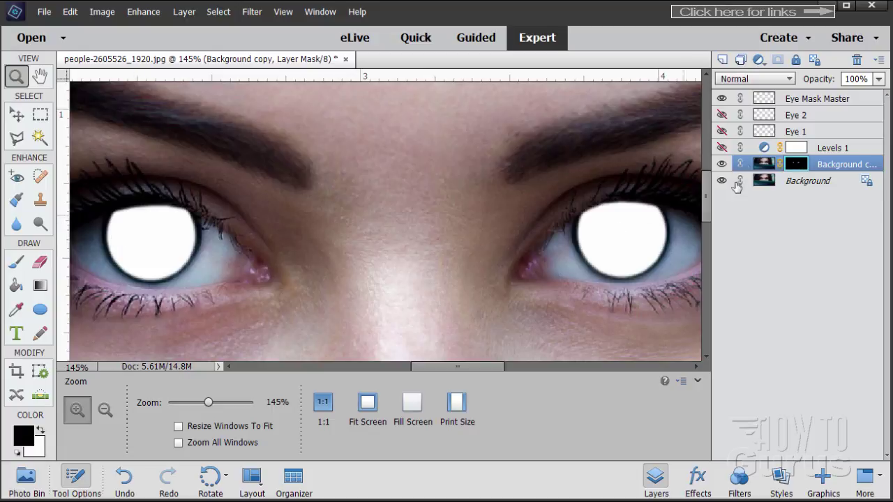
left_click(721, 98)
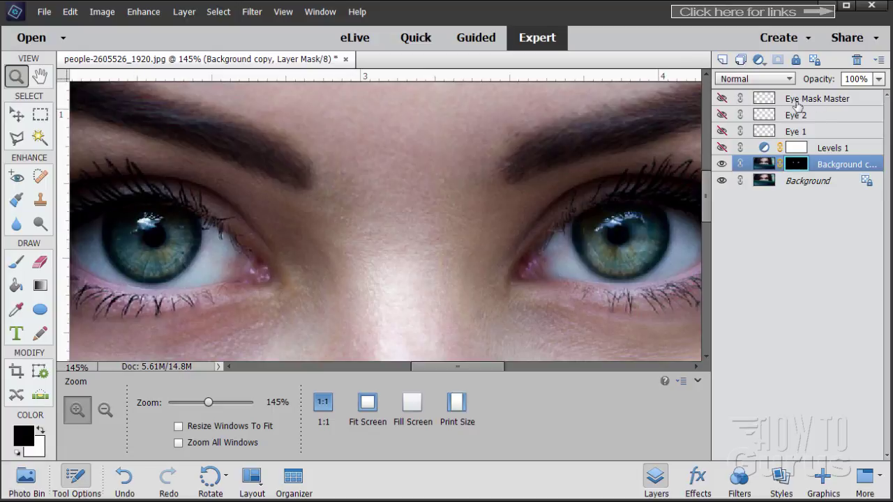
- Switch to the Move tool, then hide the Background layer to inspect the masked irises alone and show it again
left_click(27, 119)
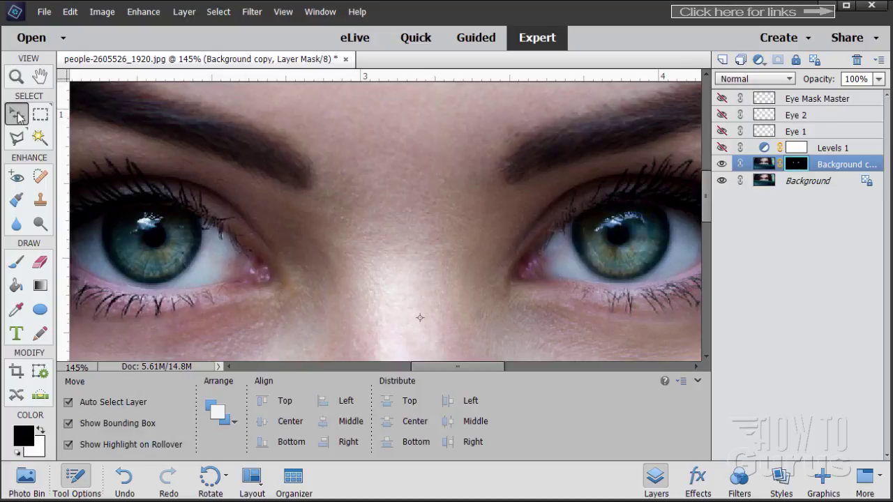
left_click(722, 181)
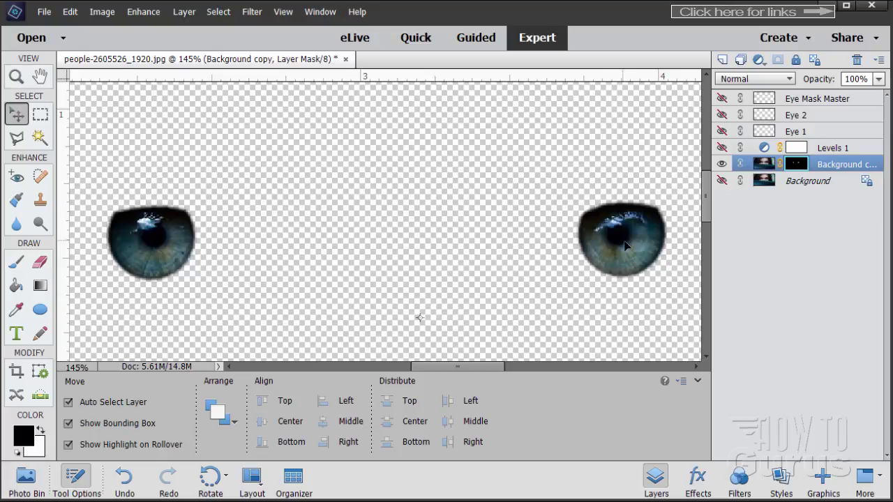
left_click(722, 180)
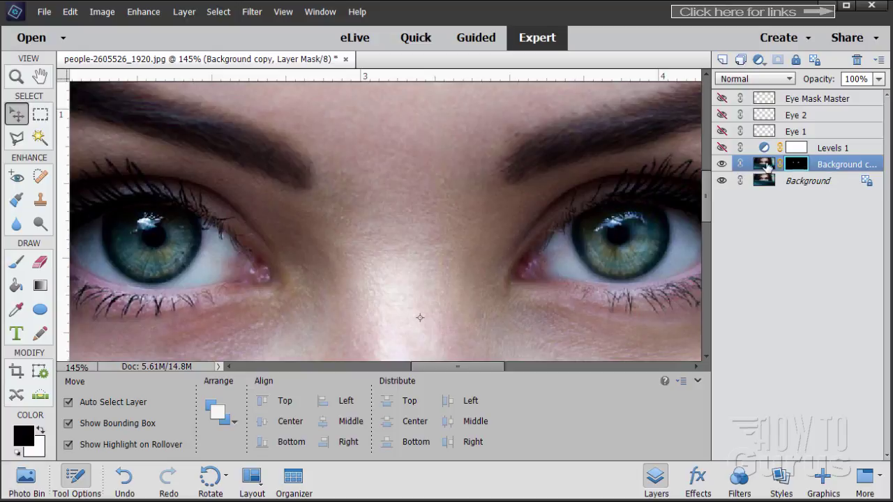
- Add a Hue/Saturation adjustment layer clipped to the masked Background copy layer
left_click(182, 13)
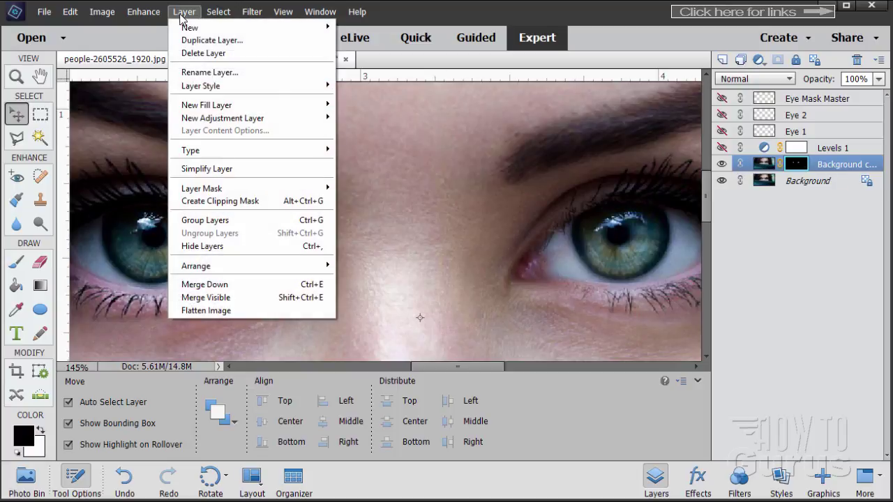
mouse_move(221, 120)
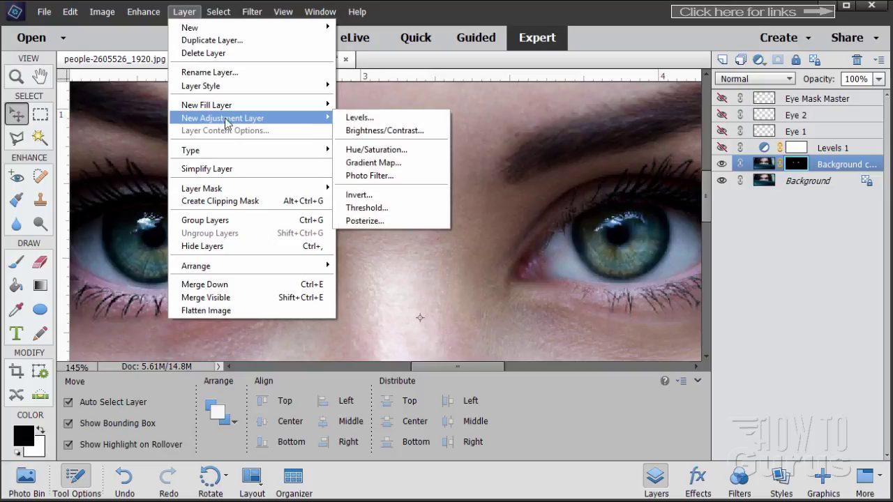
left_click(360, 150)
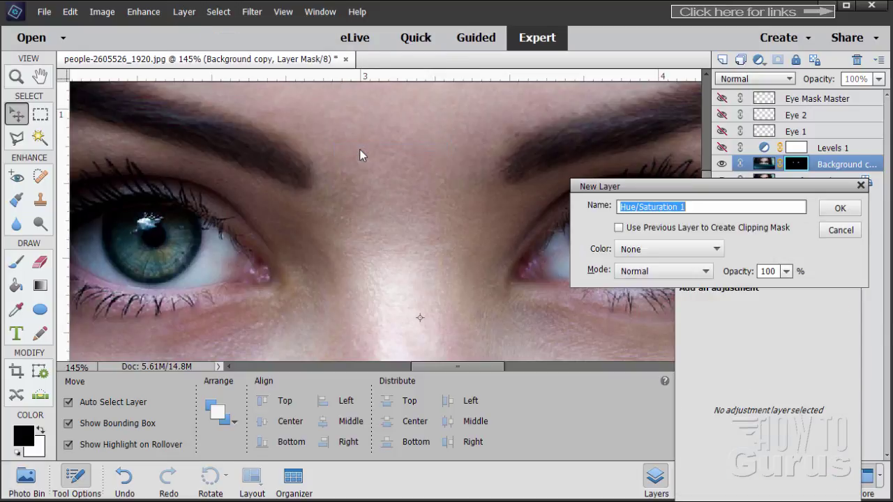
left_click(618, 228)
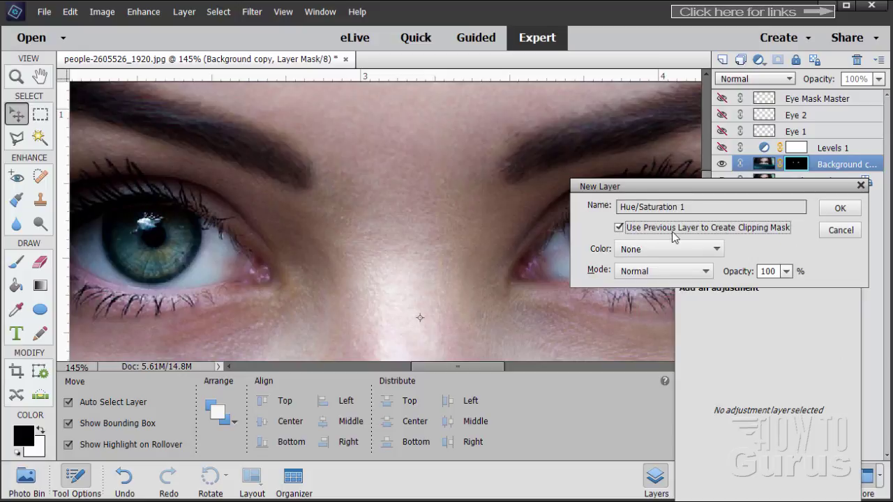
left_click(837, 209)
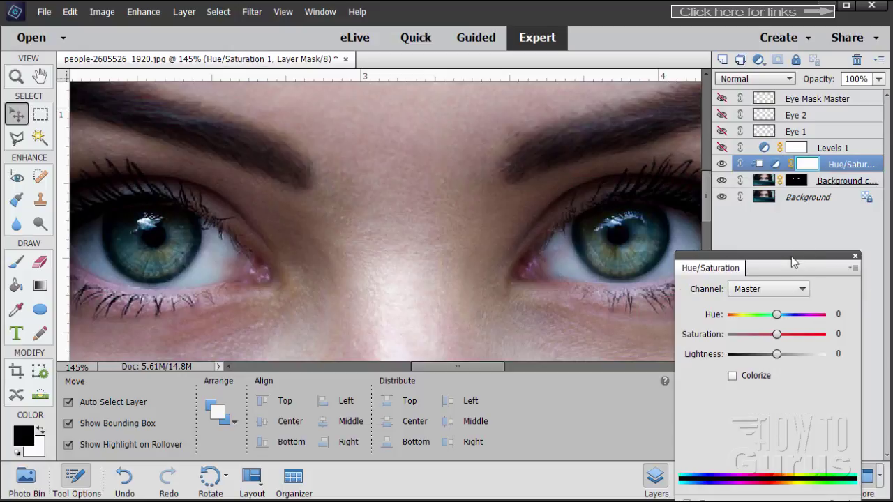
- Recolor the irises green by setting the master Hue to -52, Saturation to +61 and Lightness to 0
left_click_drag(791, 256, 421, 240)
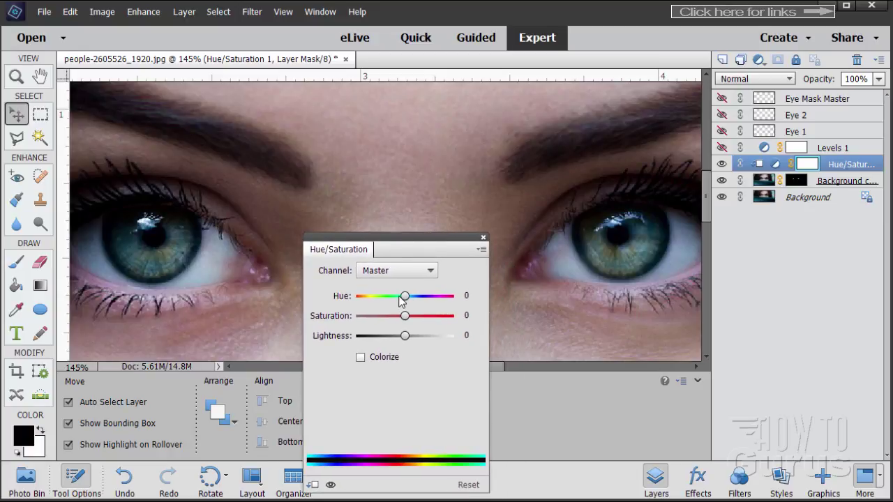
left_click_drag(403, 299, 382, 307)
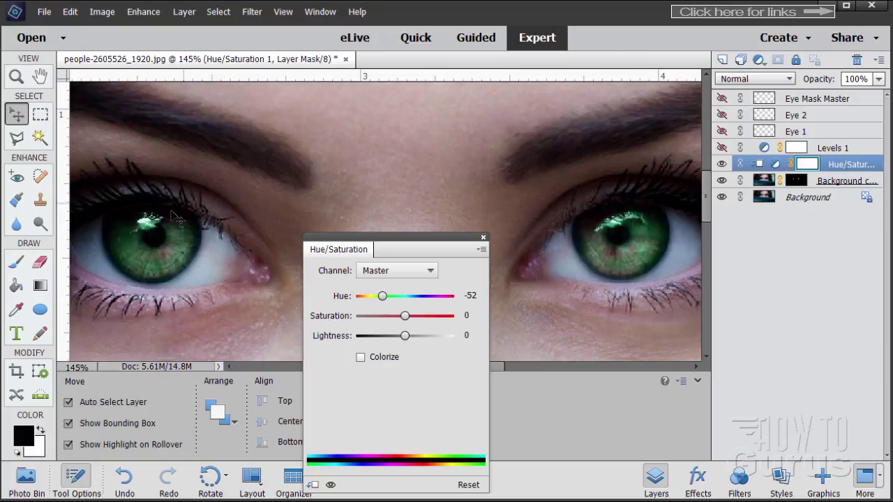
left_click_drag(384, 301, 428, 320)
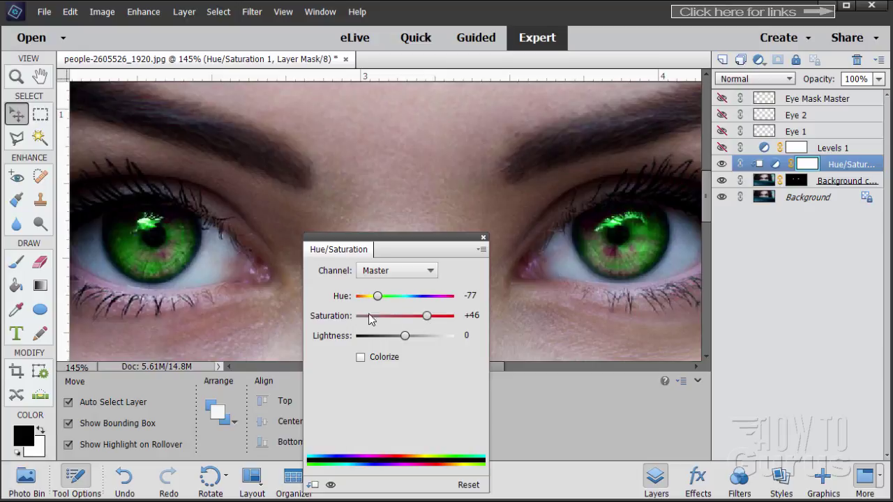
left_click_drag(378, 301, 382, 303)
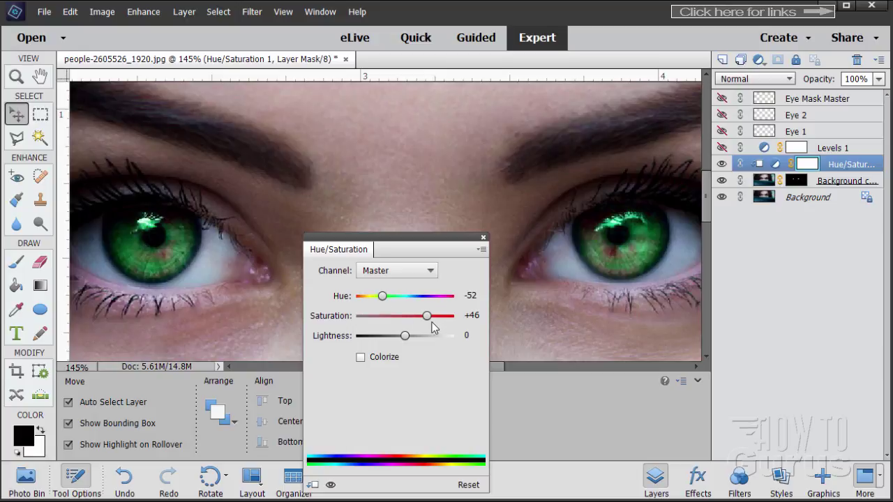
left_click_drag(428, 322, 434, 324)
mouse_move(410, 340)
left_mouse_down()
mouse_move(376, 340)
mouse_move(423, 344)
mouse_move(381, 339)
mouse_move(401, 339)
left_mouse_up()
left_click(471, 338)
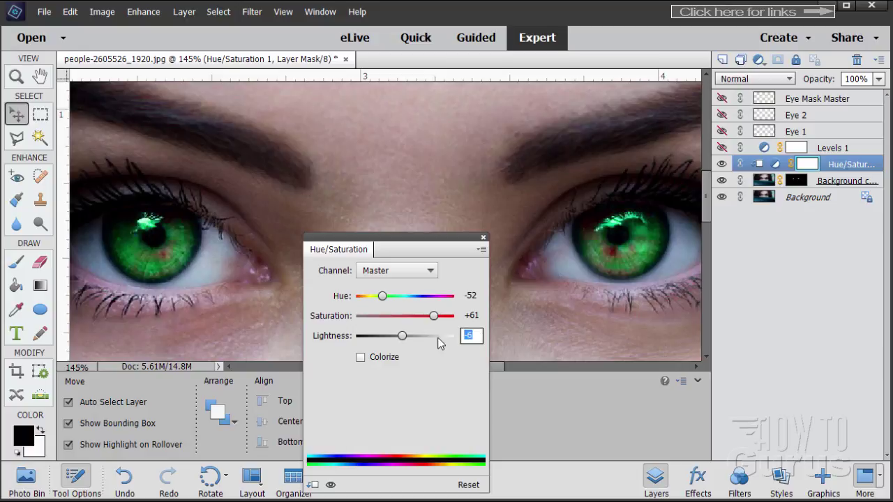
type("0")
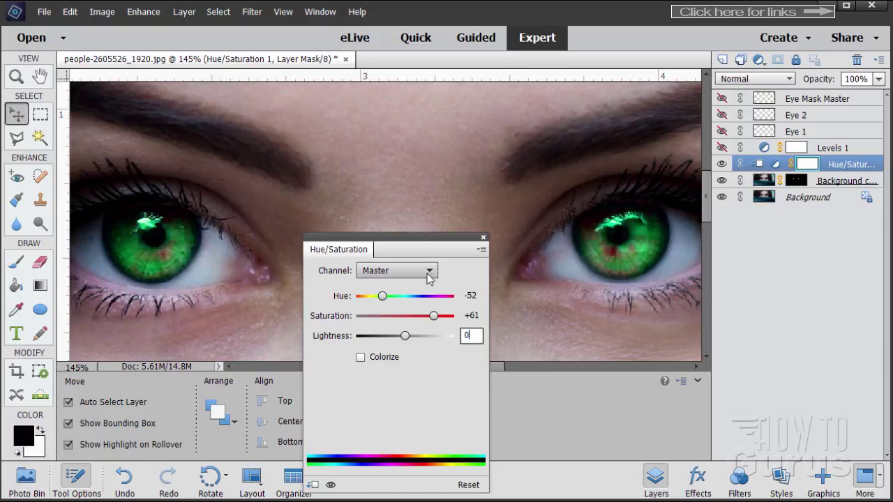
left_click(483, 239)
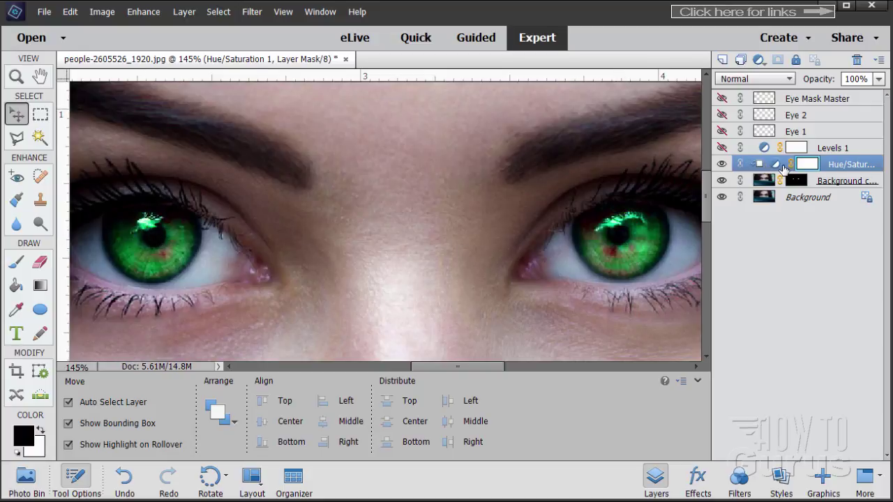
- Set the blend mode of the Hue/Saturation adjustment layer to Color
left_click(761, 78)
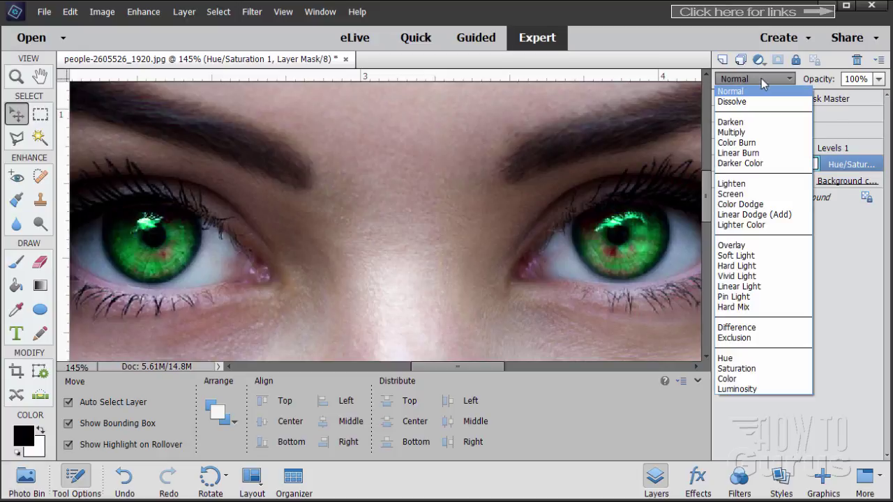
left_click(731, 379)
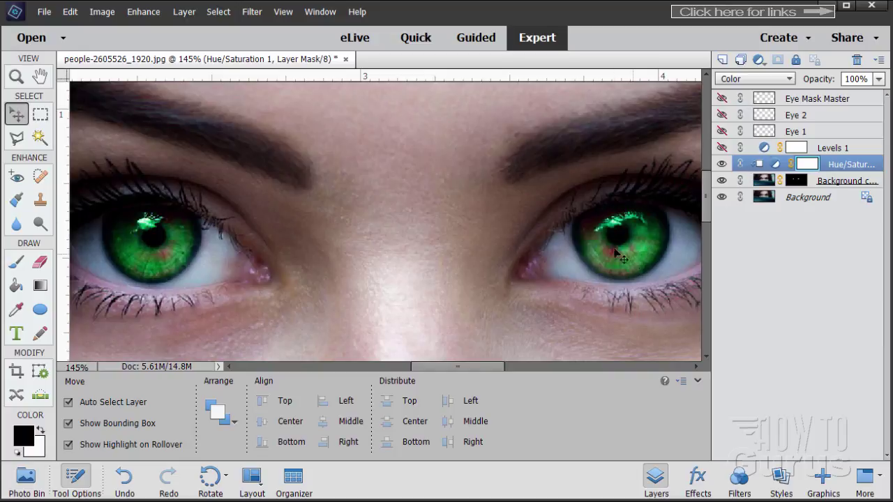
- Compare the original and recolored eyes by toggling the Hue/Saturation layer's visibility, leaving it visible
left_click(722, 166)
left_click(722, 166)
left_click(722, 166)
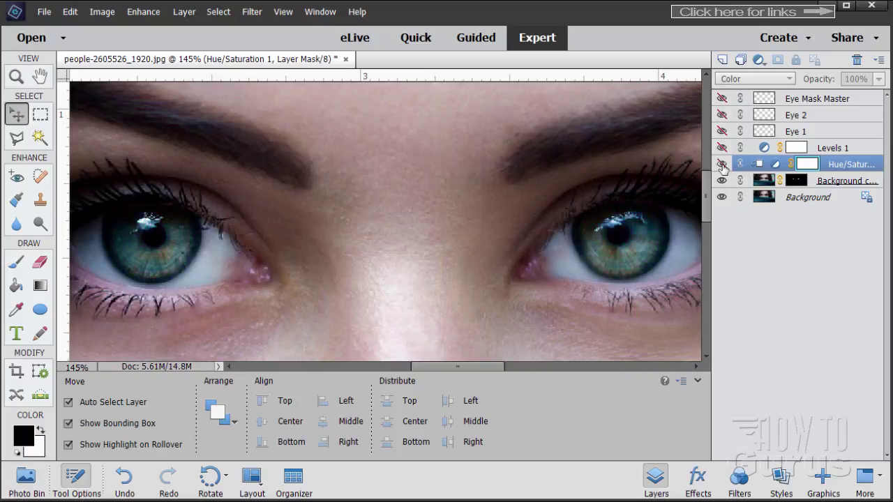
left_click(722, 166)
left_click(721, 166)
left_click(722, 166)
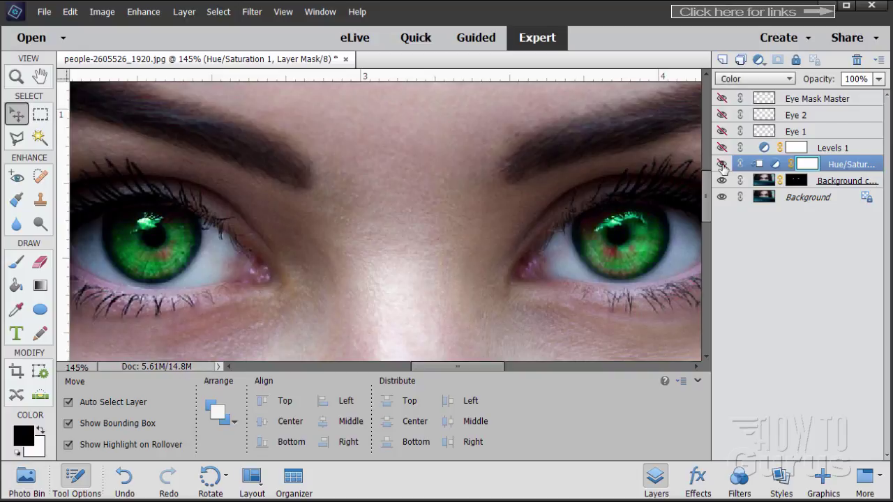
left_click(722, 166)
left_click(722, 165)
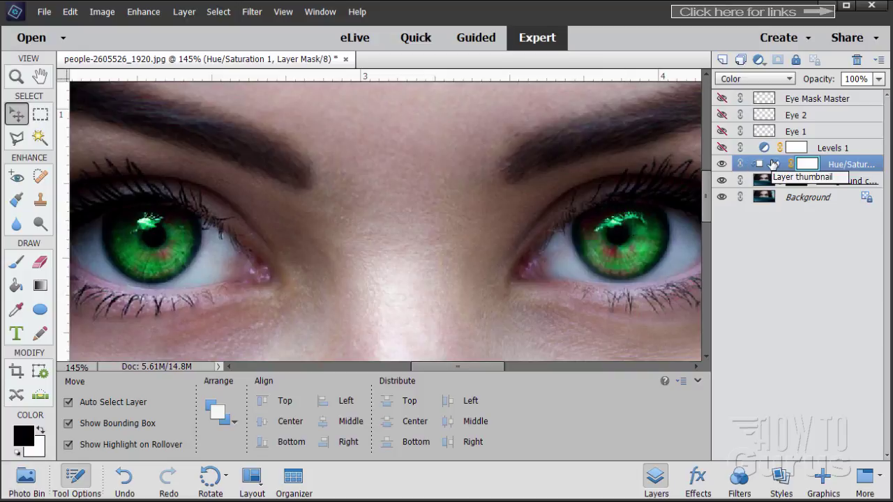
- Add a new layer above the Hue/Saturation layer and load the Assorted Brushes set for the Brush tool
left_click(723, 60)
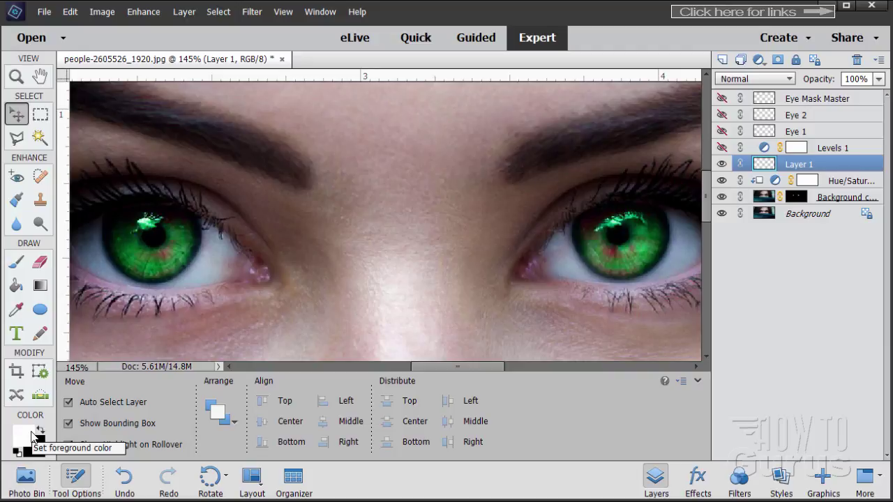
left_click(17, 263)
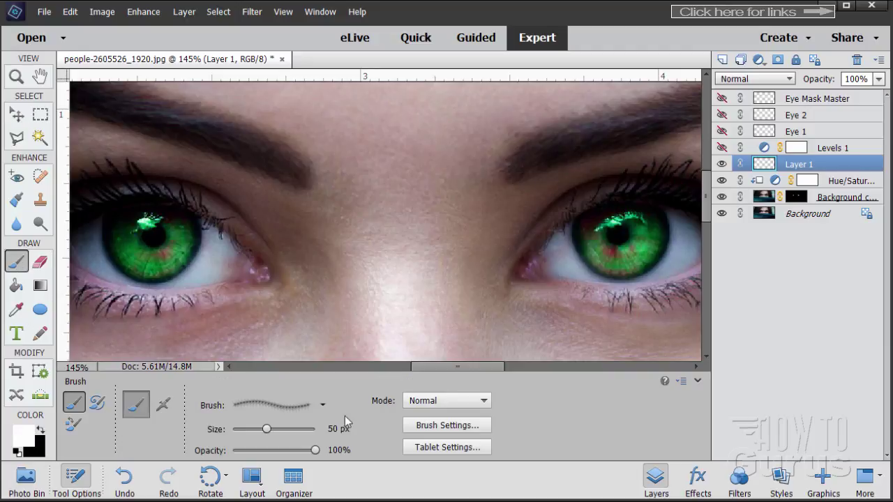
left_click(323, 405)
left_click(300, 246)
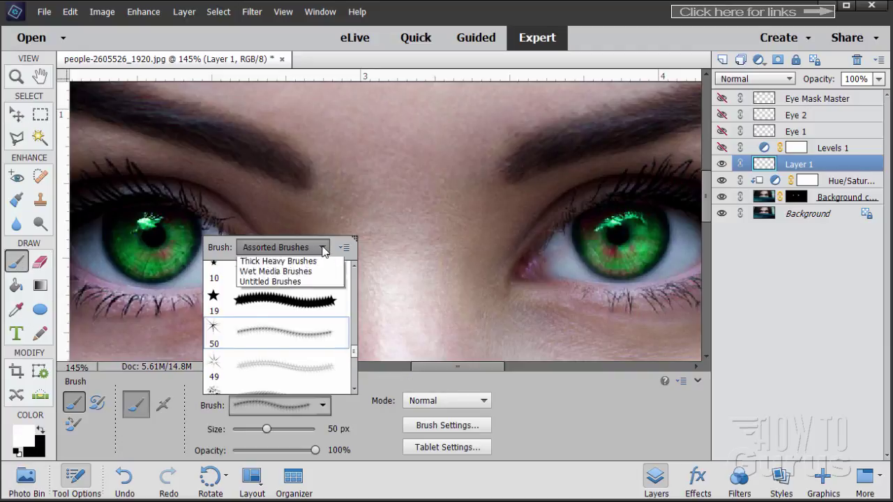
left_click(292, 263)
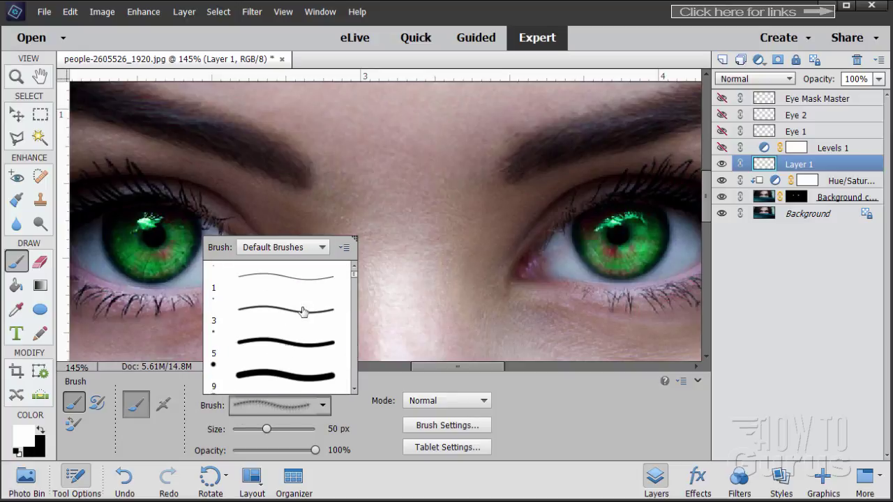
left_click(320, 250)
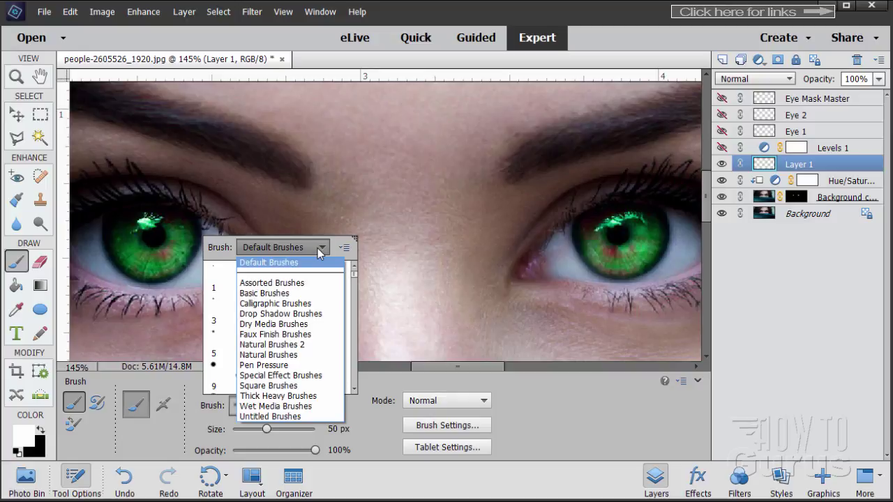
left_click(286, 282)
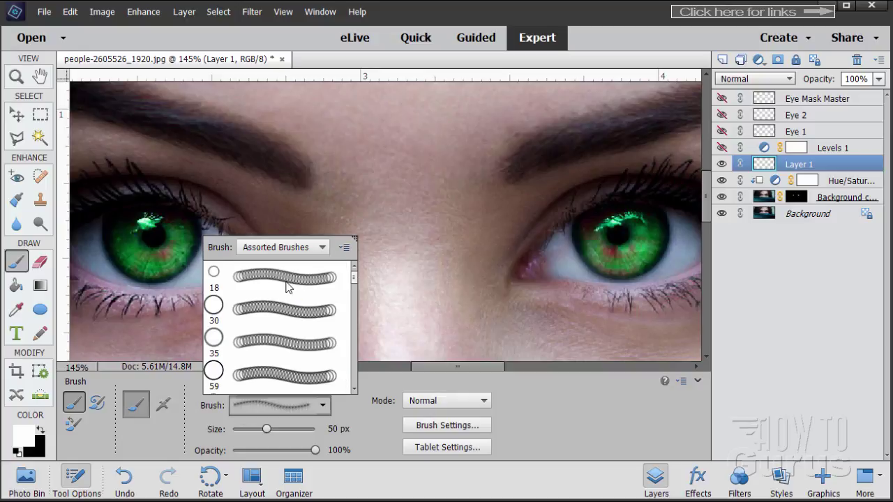
- Choose the 50 px Starburst - Small brush tip from the Assorted Brushes set
scroll(311, 298, "down", 5)
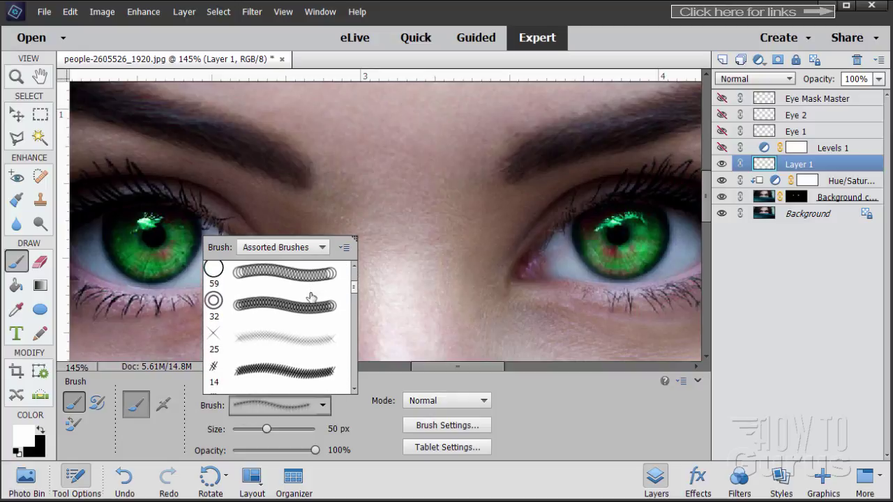
scroll(311, 298, "down", 6)
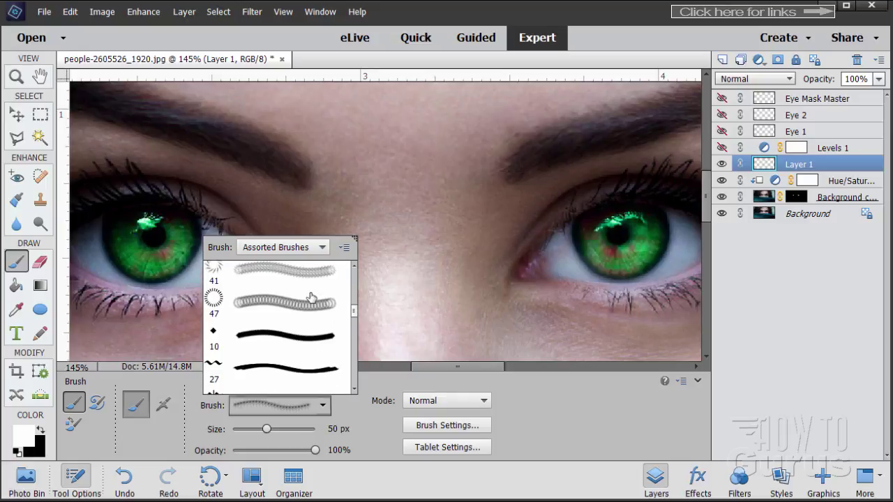
scroll(311, 298, "down", 3)
scroll(311, 297, "down", 5)
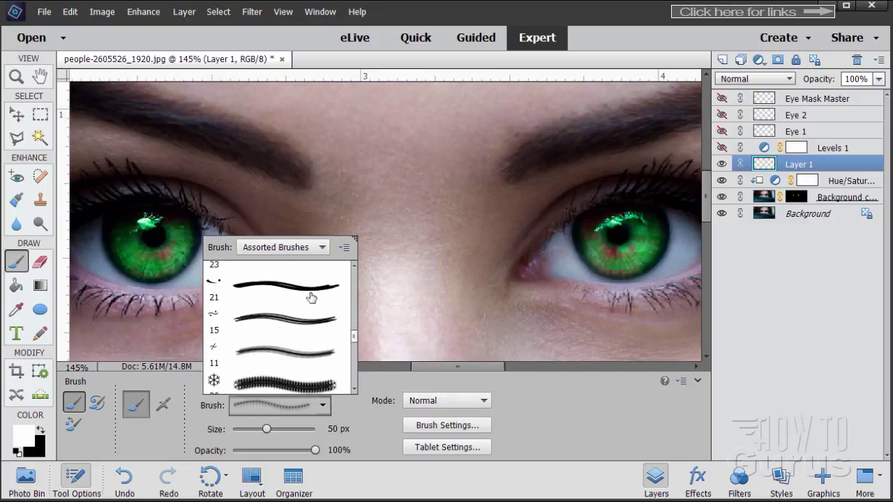
scroll(311, 297, "down", 1)
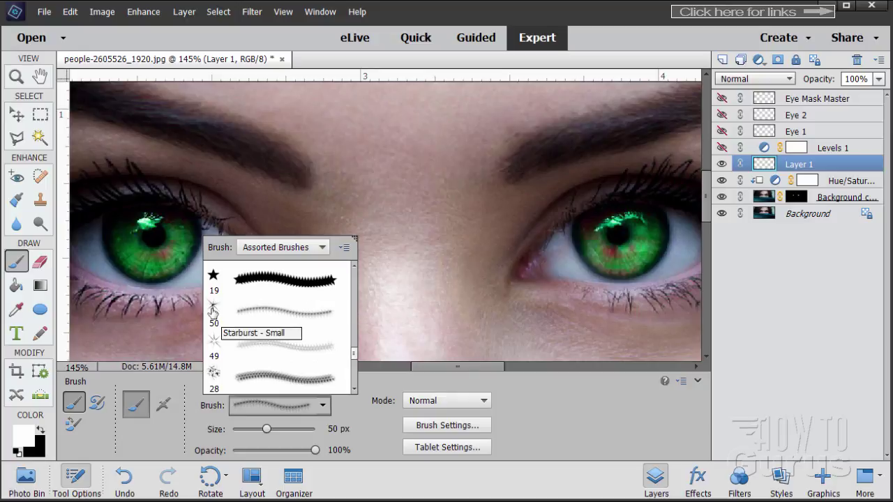
scroll(223, 314, "up", 3)
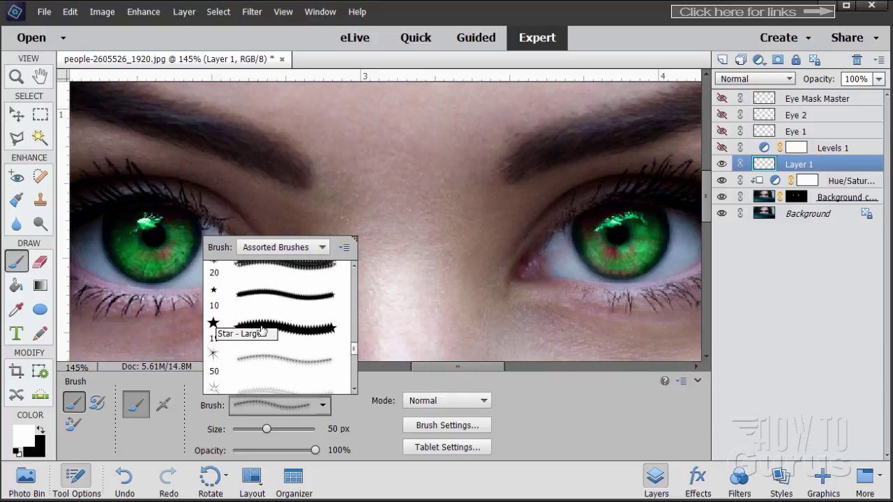
scroll(262, 331, "down", 1)
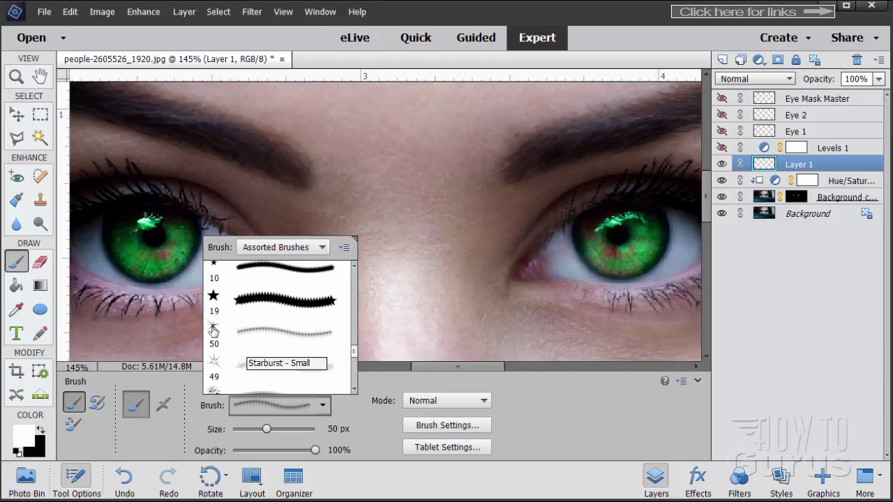
left_click(254, 332)
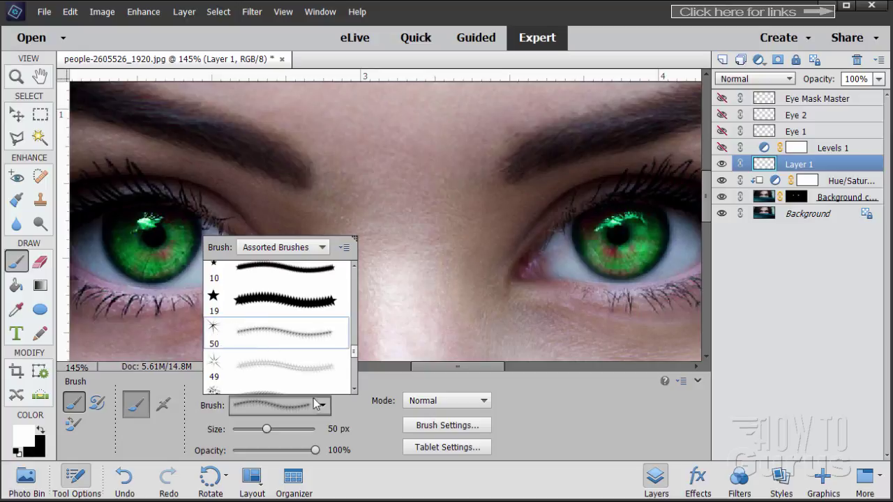
left_click(291, 410)
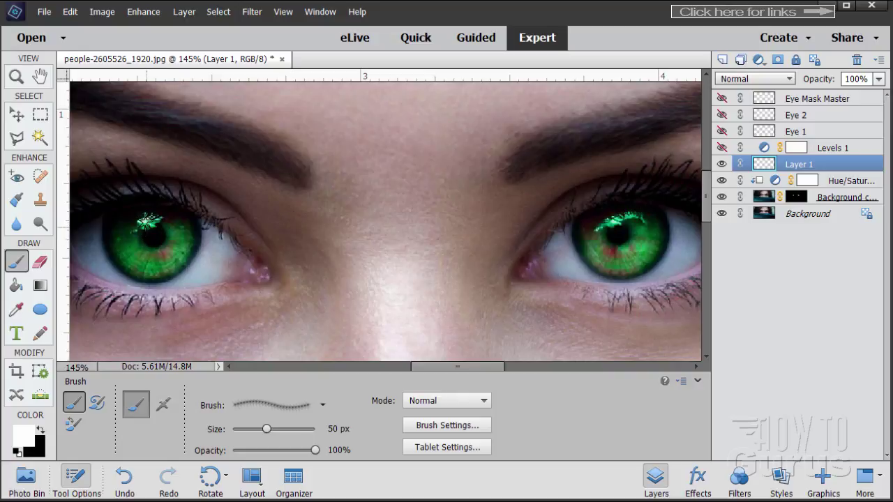
- Stamp a white starburst over the light reflection in each eye on Layer 1
left_click(147, 222)
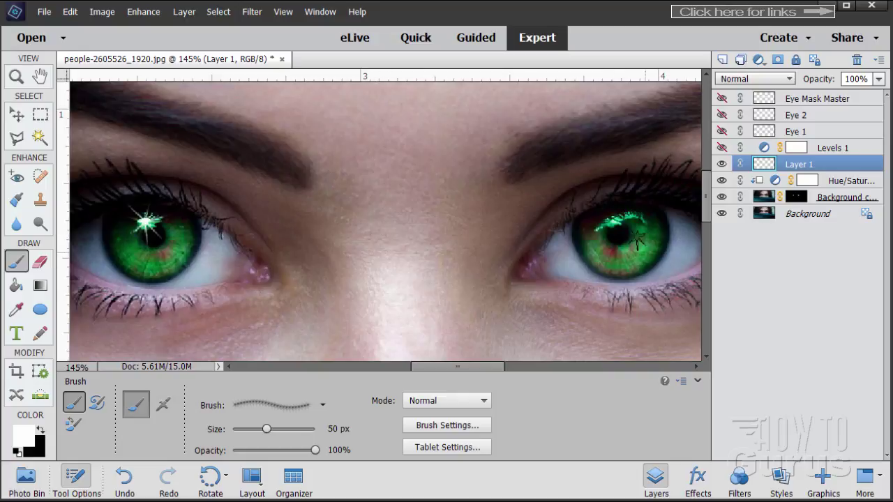
left_click(613, 222)
left_click(613, 222)
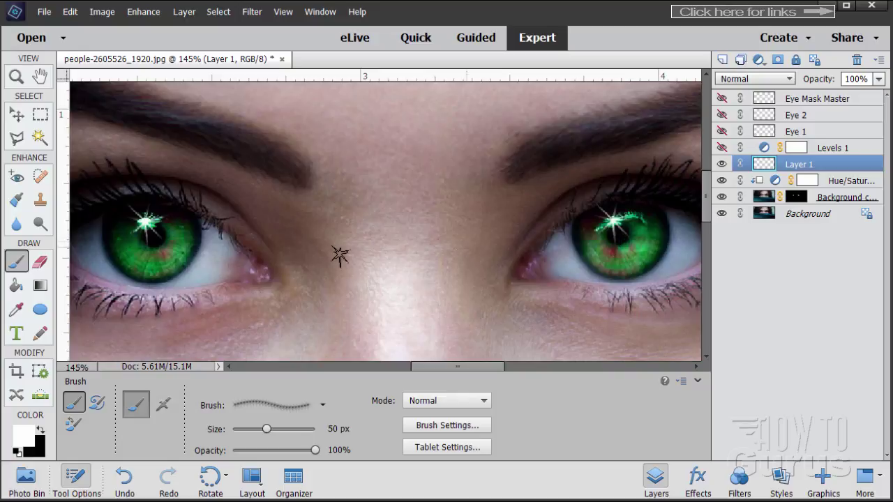
- Duplicate the Background layer and move the copy to the top of the layer stack
left_click(16, 76)
left_click(361, 396)
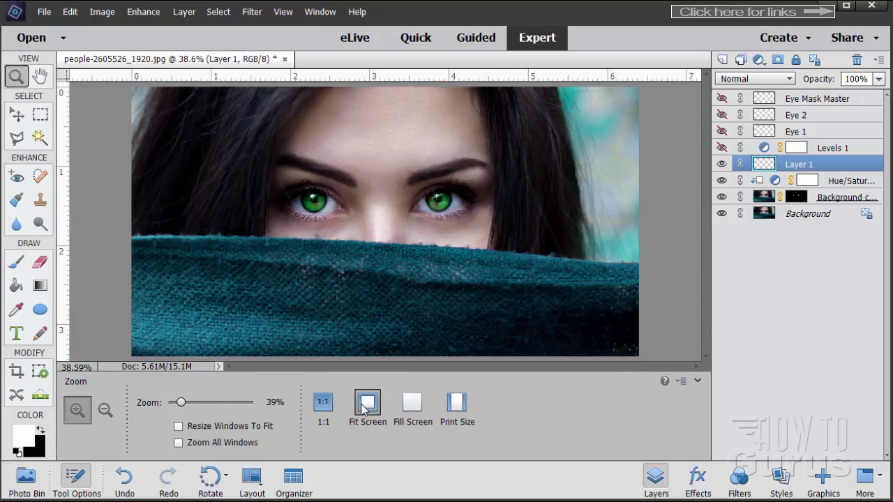
left_click(16, 114)
left_click(804, 216)
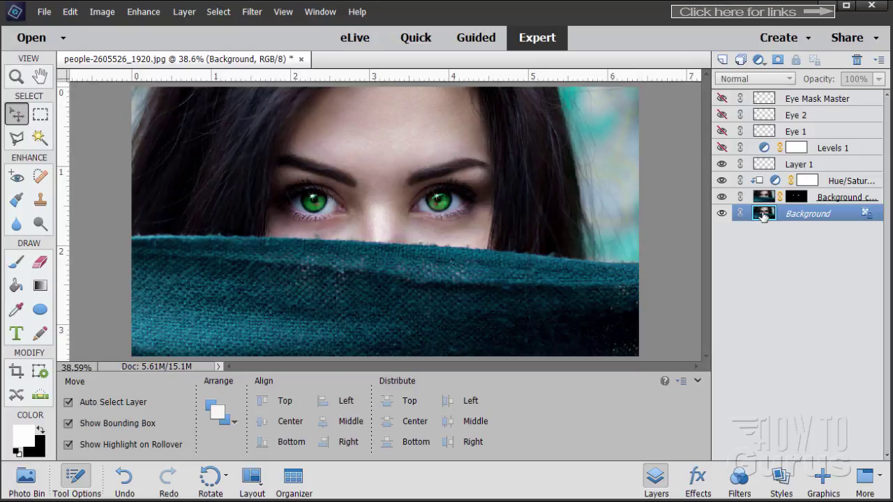
left_click_drag(764, 214, 719, 61)
left_click_drag(765, 213, 756, 89)
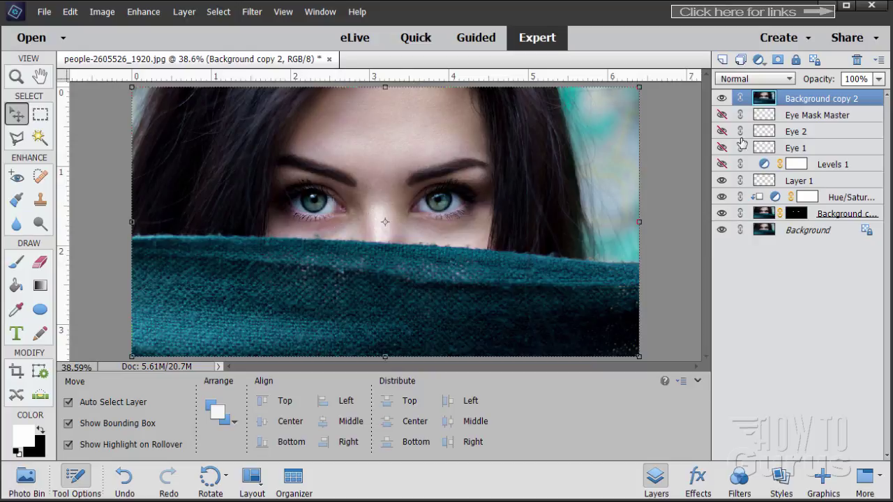
- Compare the original and edited portrait by toggling the topmost Background copy's visibility, leaving it hidden
left_click(722, 99)
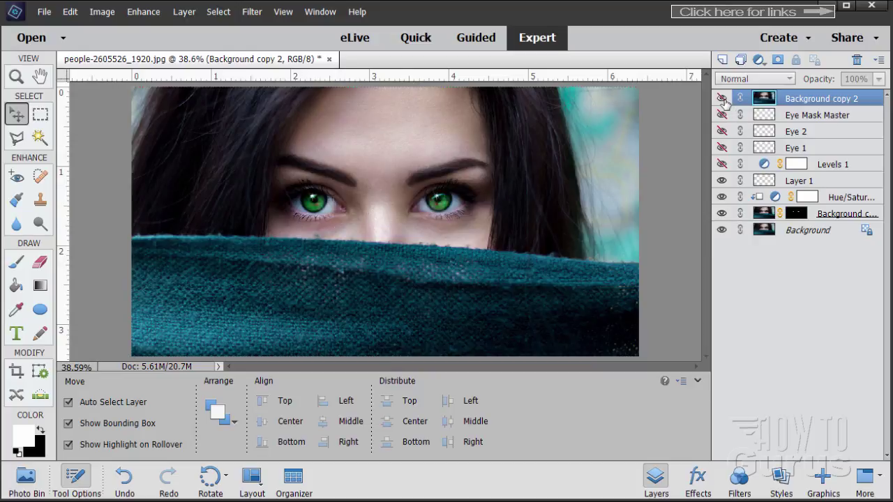
left_click(722, 99)
left_click(722, 99)
left_click(723, 99)
left_click(723, 99)
- Fine-tune the green irises by setting the Hue/Saturation adjustment layer's master Hue to -52 and Saturation to +64
double_click(774, 198)
left_click_drag(461, 243, 707, 218)
mouse_move(633, 275)
left_mouse_down()
mouse_move(703, 277)
mouse_move(604, 277)
mouse_move(632, 276)
left_mouse_up()
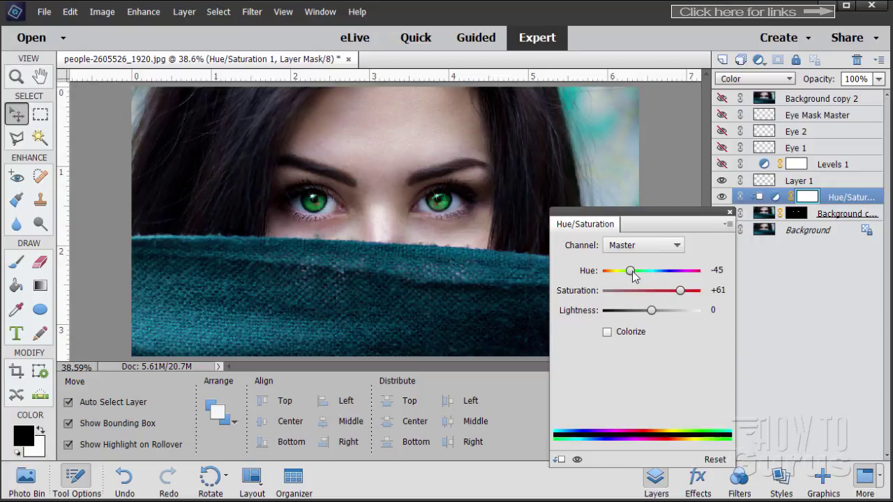
left_click_drag(632, 273, 631, 274)
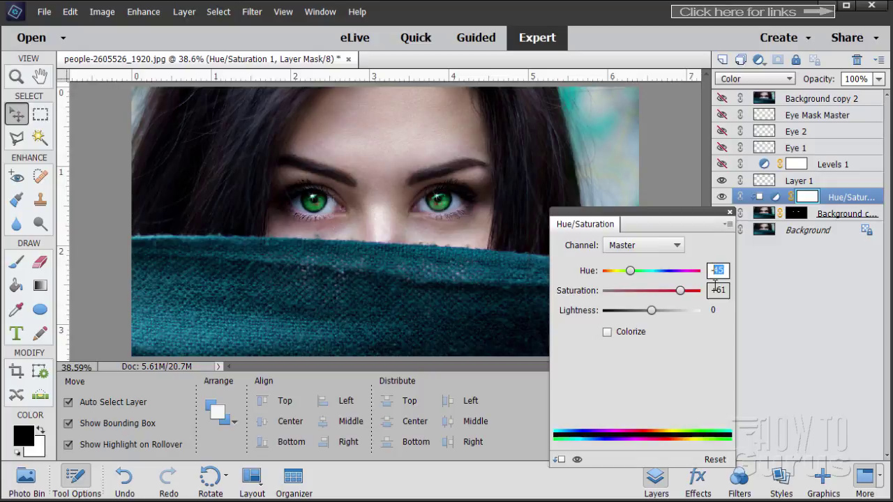
type("-52")
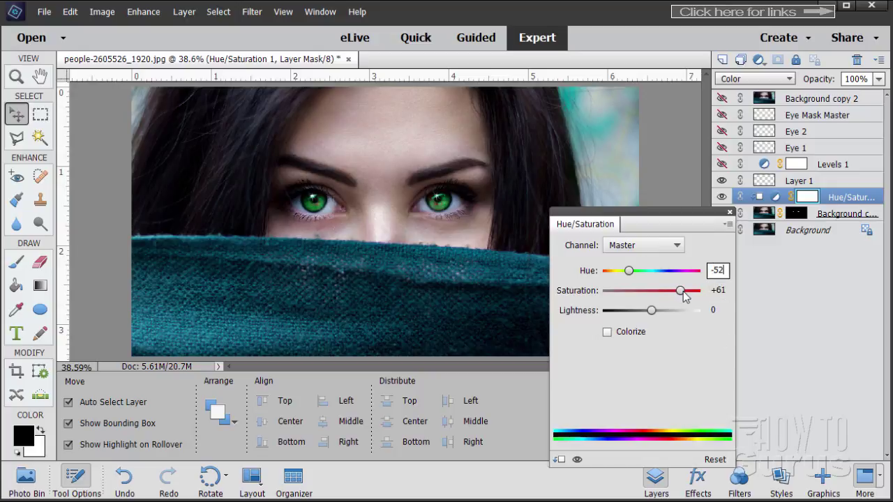
mouse_move(683, 297)
left_mouse_down()
mouse_move(707, 296)
mouse_move(598, 298)
mouse_move(693, 296)
mouse_move(684, 300)
left_mouse_up()
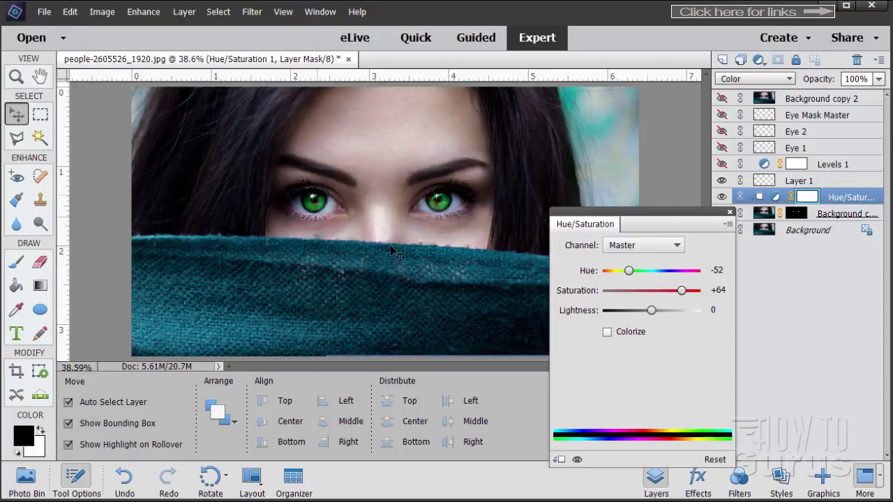
left_click(729, 213)
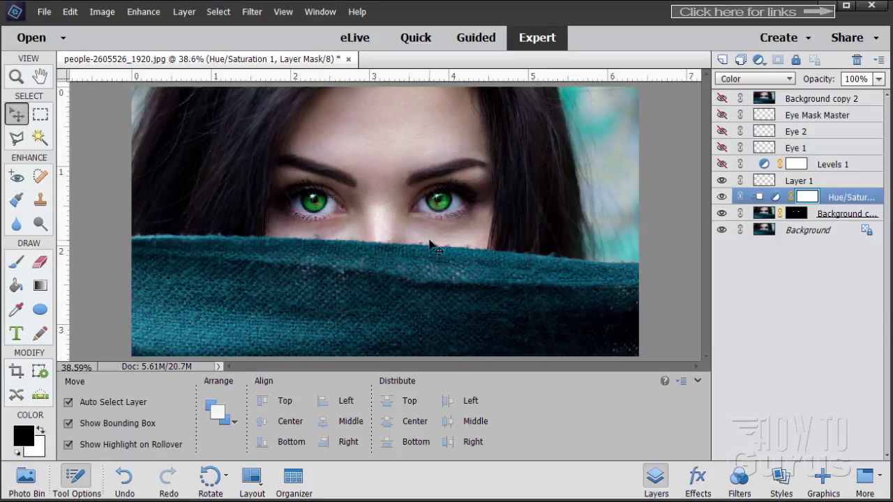